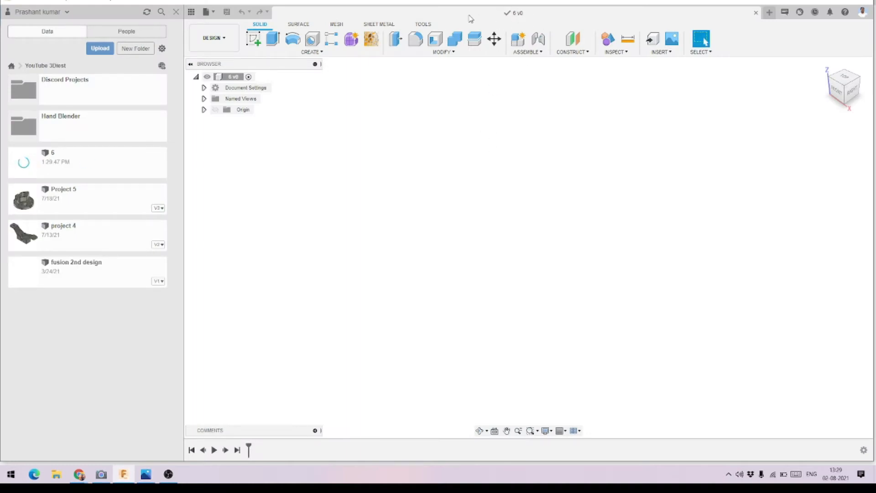
Close the data panel and check the document's unit setting.
left_click(161, 12)
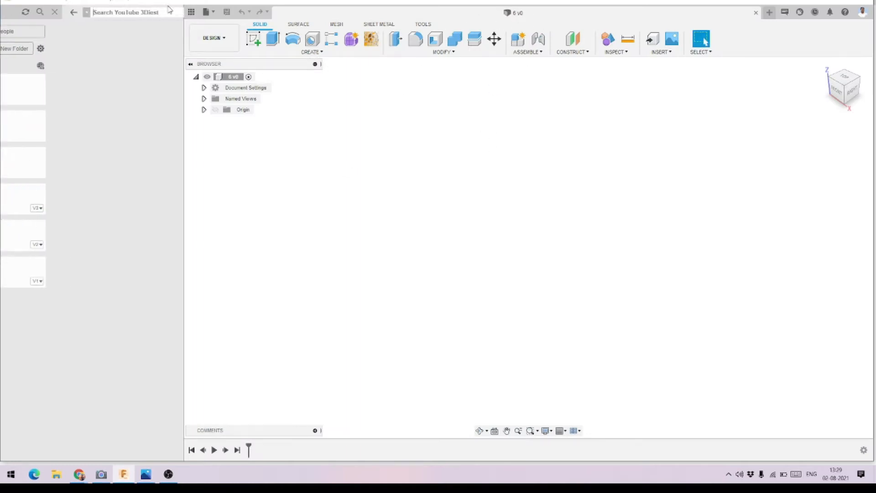
left_click(176, 12)
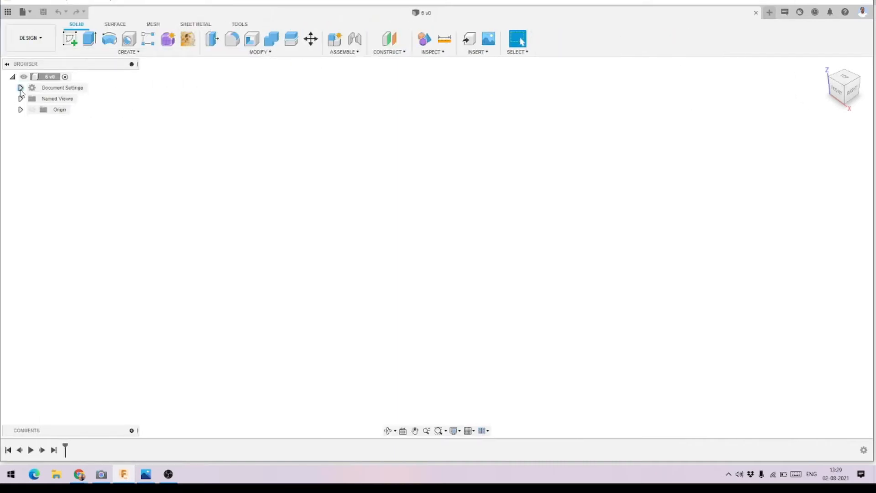
left_click(21, 88)
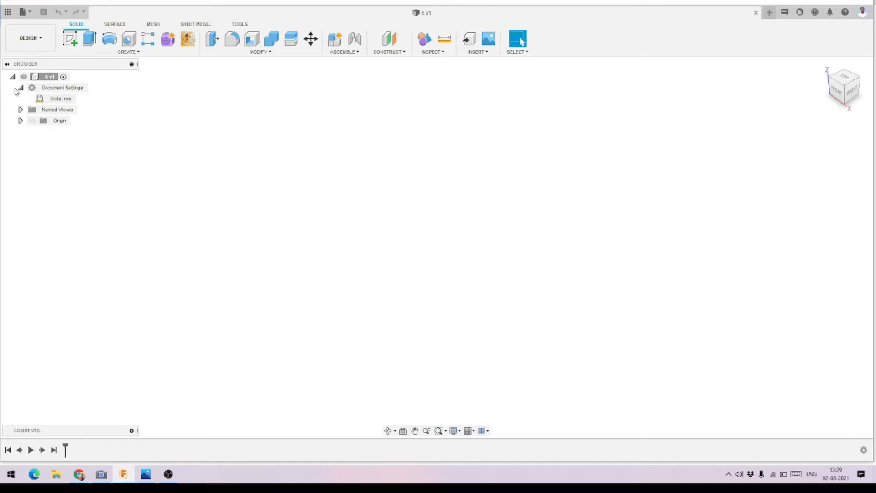
left_click(21, 88)
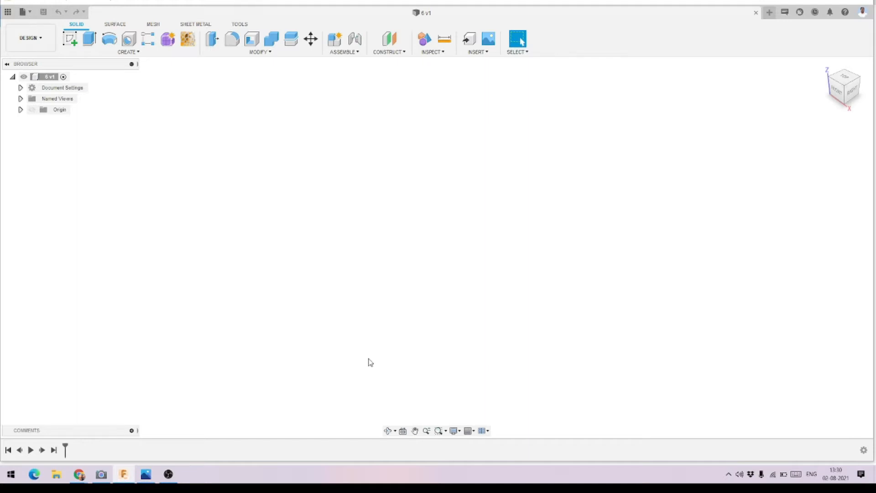
Consult the reference drawing of the stepped block and start a sketch on the horizontal XY plane.
left_click(151, 477)
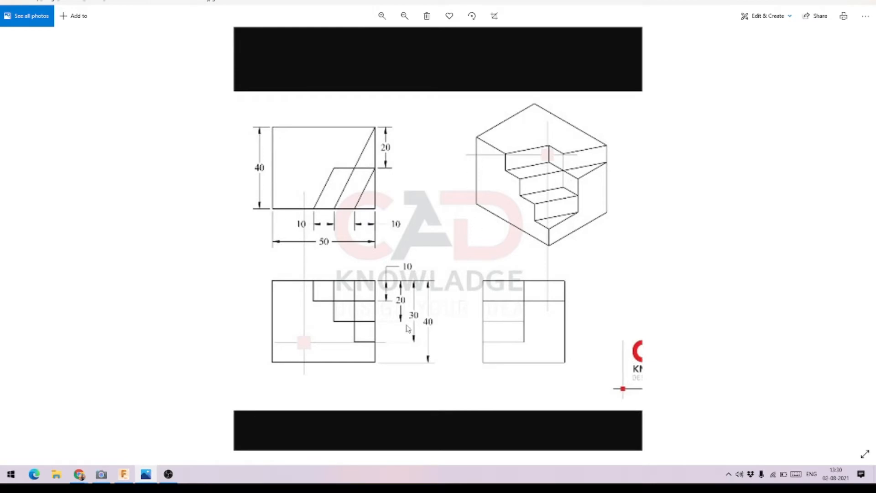
left_click(826, 2)
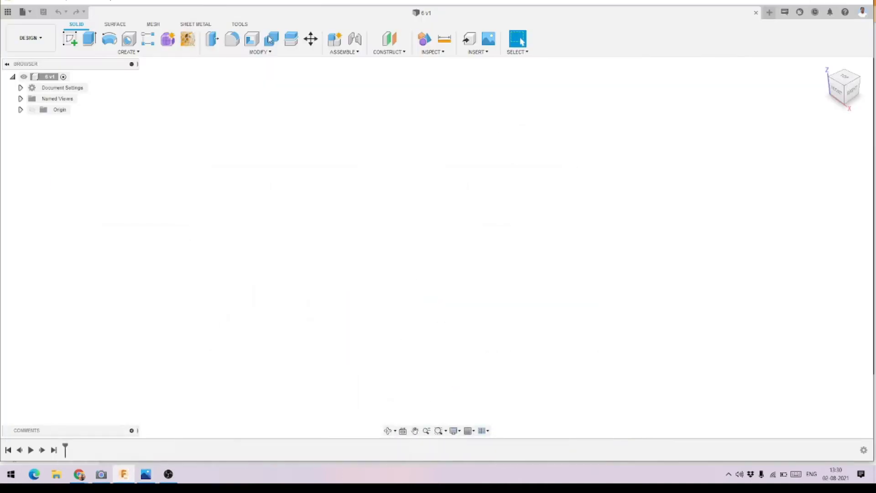
left_click(71, 41)
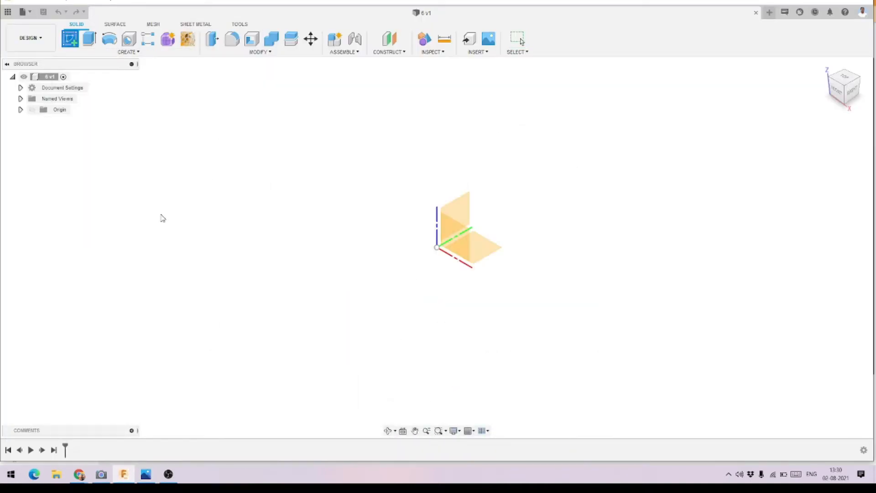
left_click(493, 250)
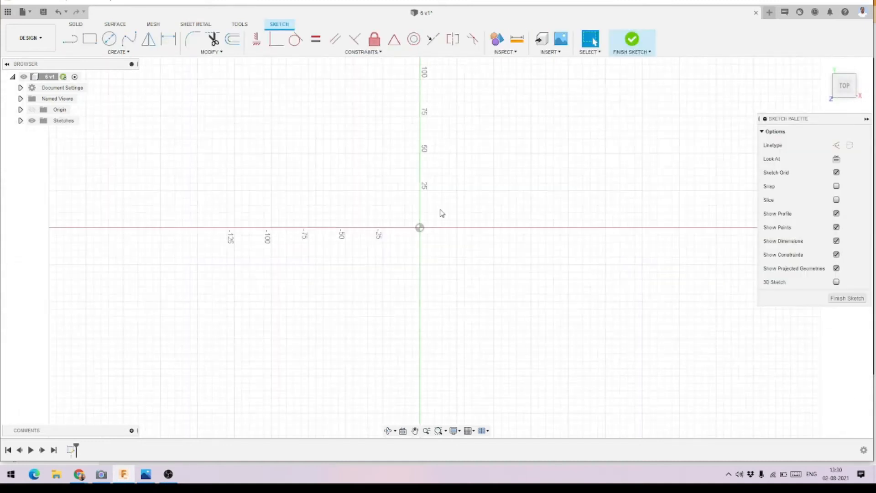
Sketch a center rectangle around the origin.
left_click(118, 53)
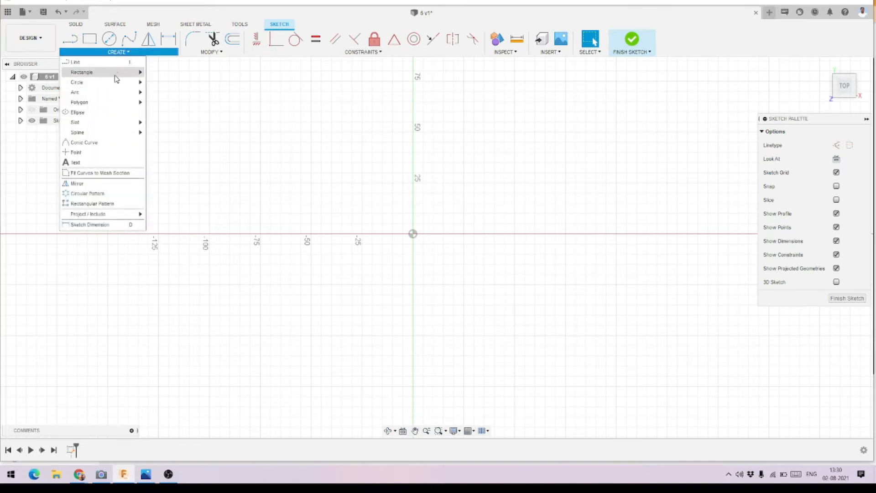
mouse_move(114, 73)
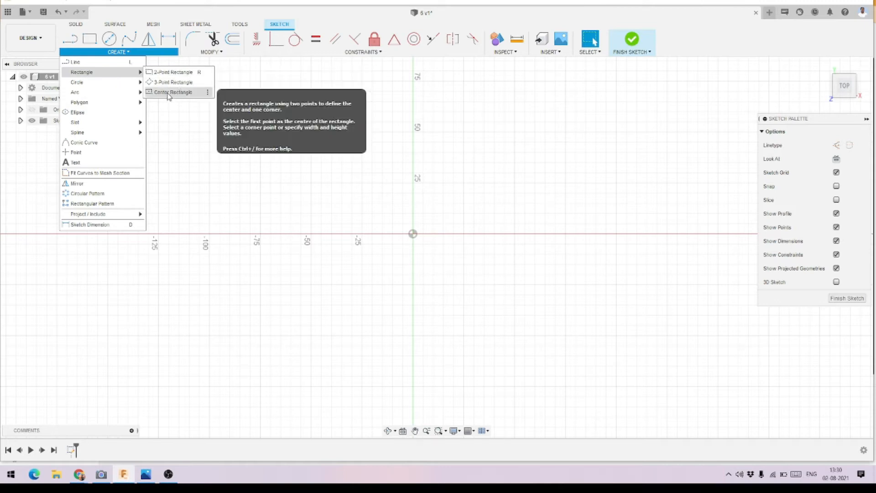
left_click(183, 93)
left_click(413, 233)
left_click(402, 243)
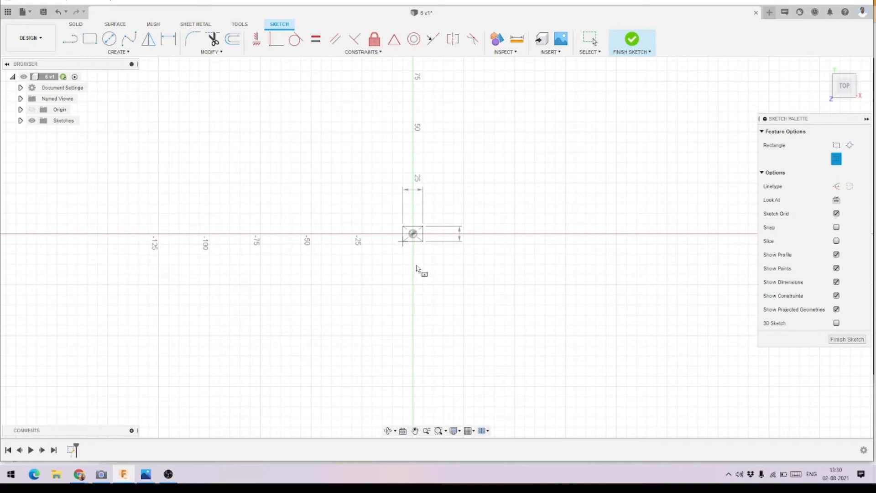
left_click(301, 348)
scroll(354, 233, "down", 3)
key("Escape")
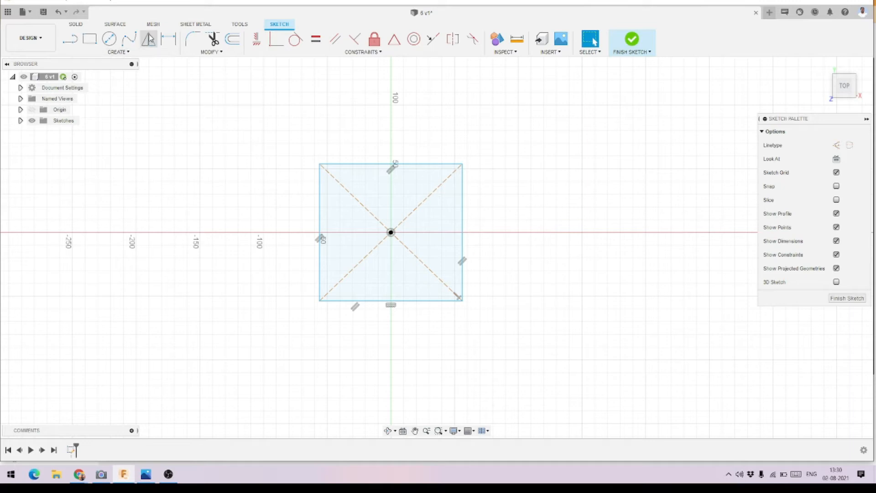
Dimension the rectangle 40 mm along its horizontal side and 50 mm along its vertical side.
left_click(168, 38)
left_click(420, 165)
left_click(413, 139)
type("40")
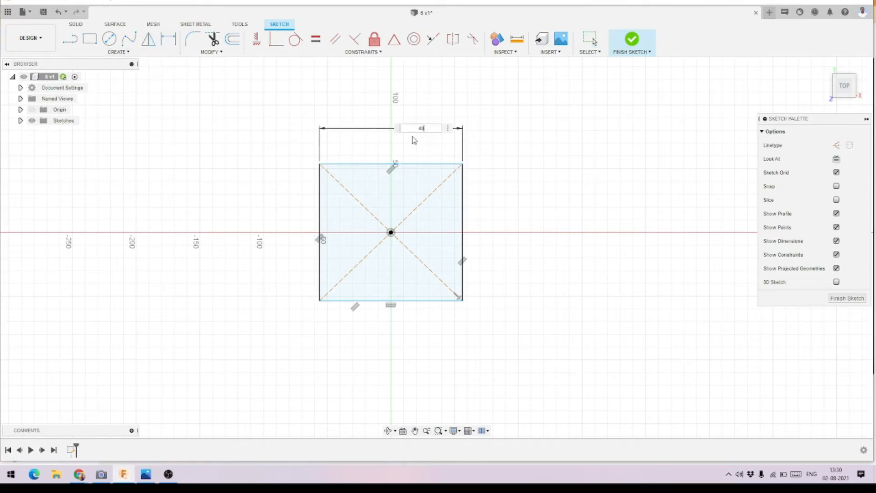
key("Return")
left_click(417, 228)
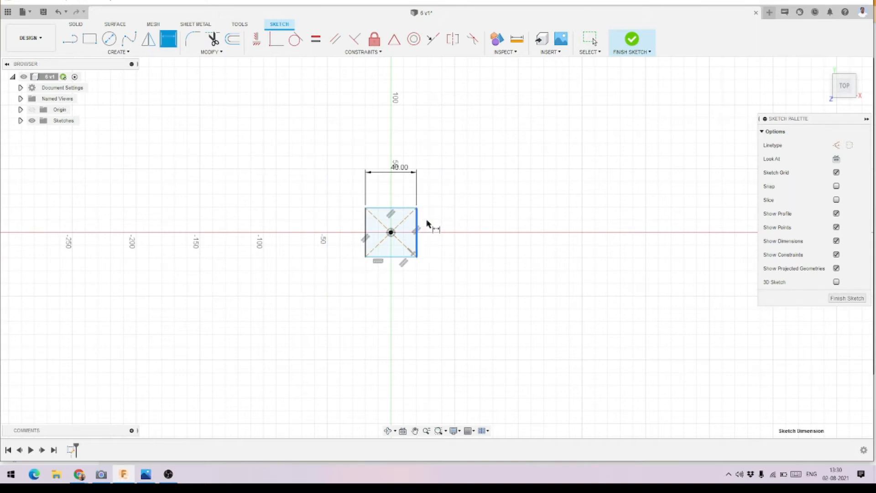
left_click(440, 221)
type("50")
key("Return")
Compare the rectangle with the reference drawing and set its vertical dimension to 40 mm.
scroll(452, 229, "up", 5)
left_click(144, 481)
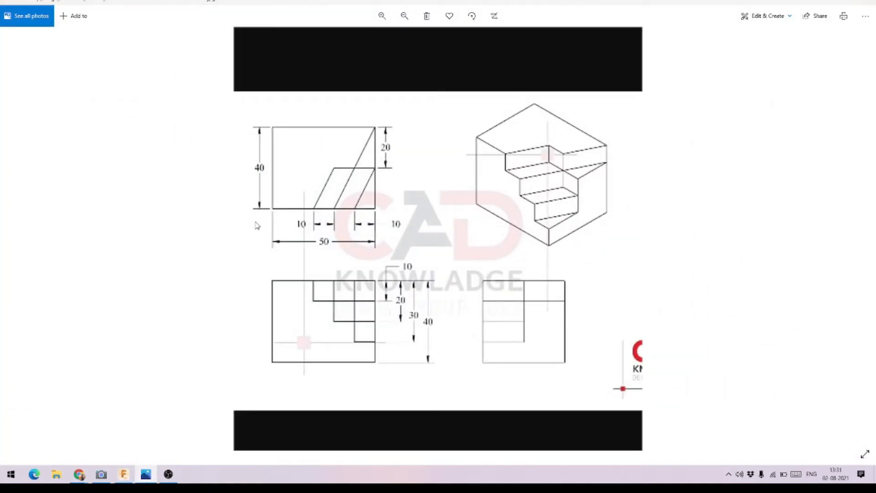
key("alt+Tab")
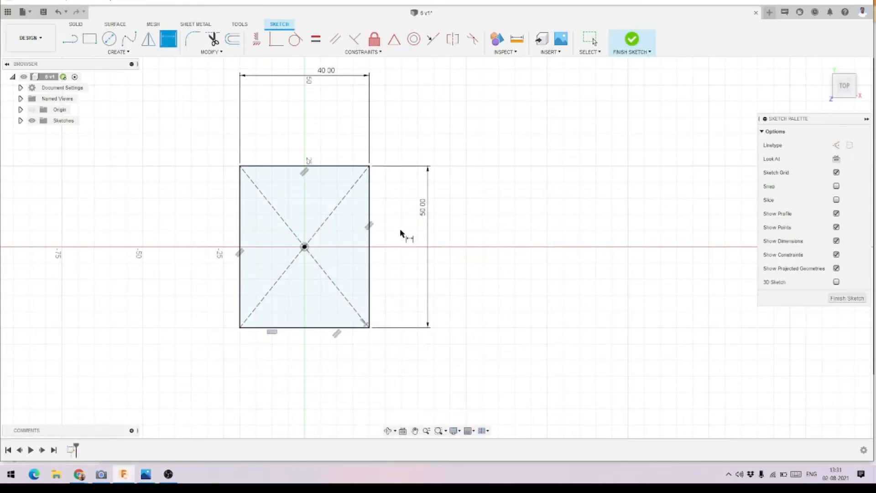
scroll(346, 165, "up", 2)
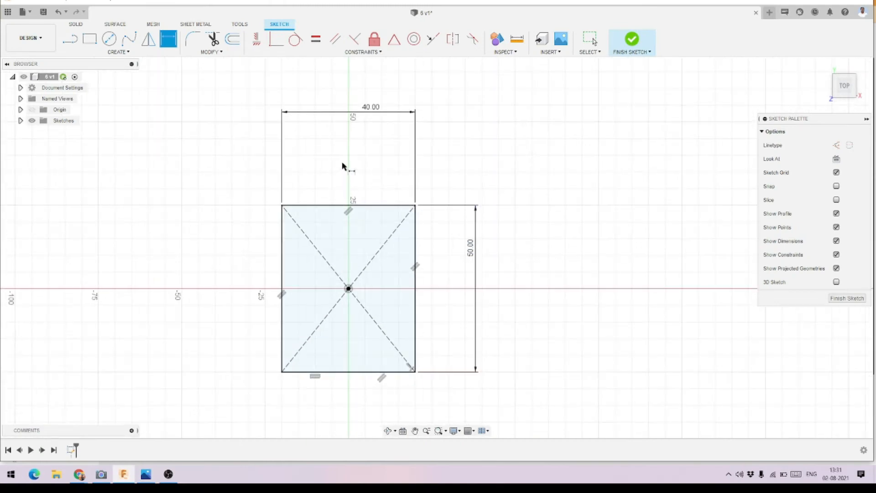
double_click(471, 255)
left_click(147, 477)
key("alt+Tab")
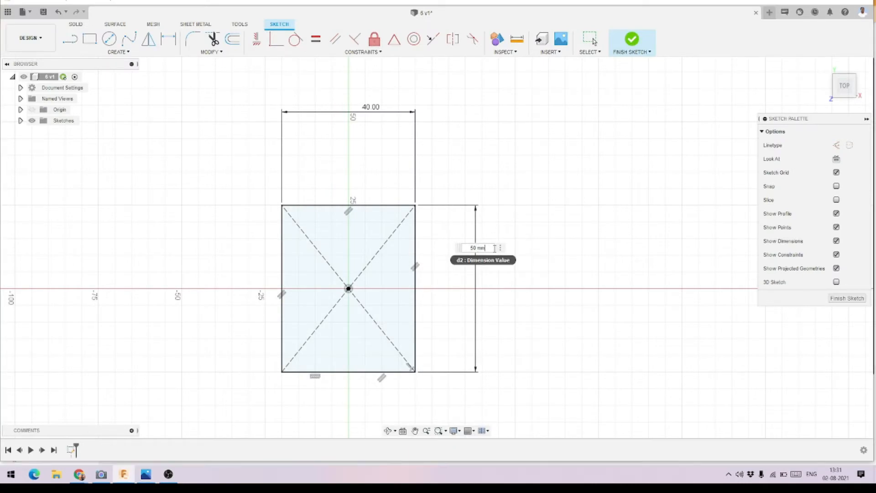
left_click_drag(494, 248, 458, 242)
type("40")
key("Return")
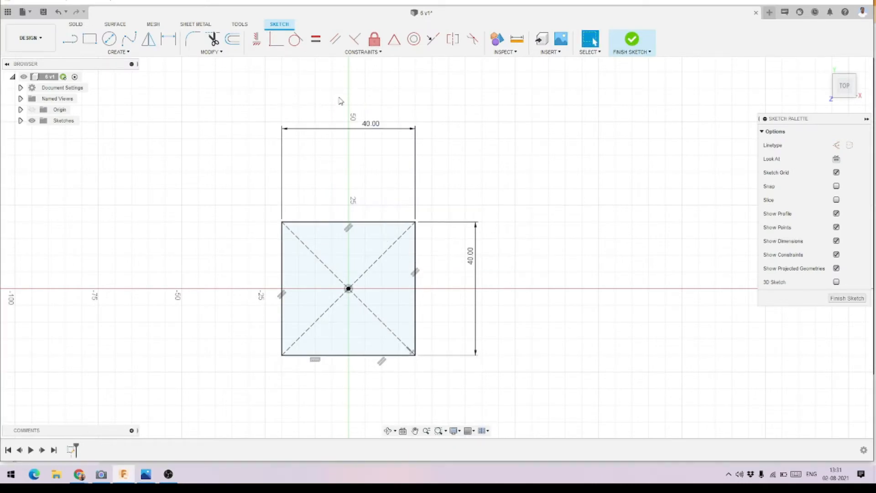
Set the rectangle's horizontal dimension to 50 mm and finish the sketch.
double_click(371, 125)
type("50")
key("Return")
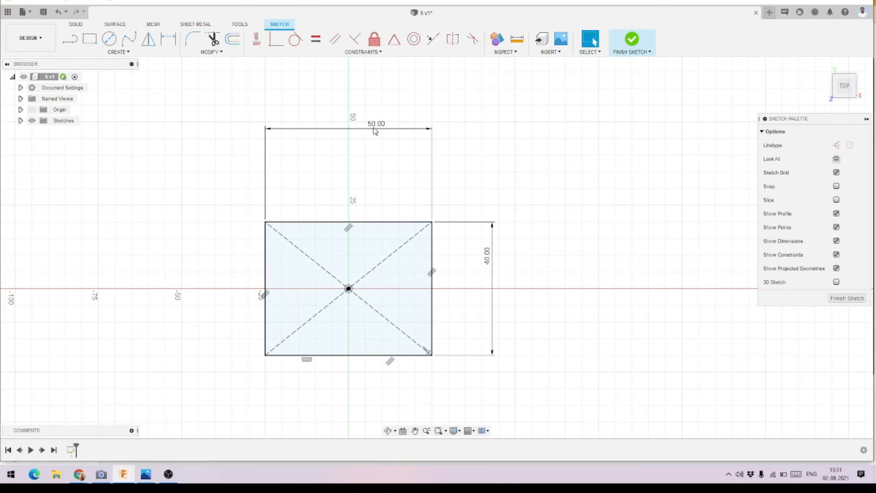
scroll(447, 117, "down", 2)
left_click(635, 42)
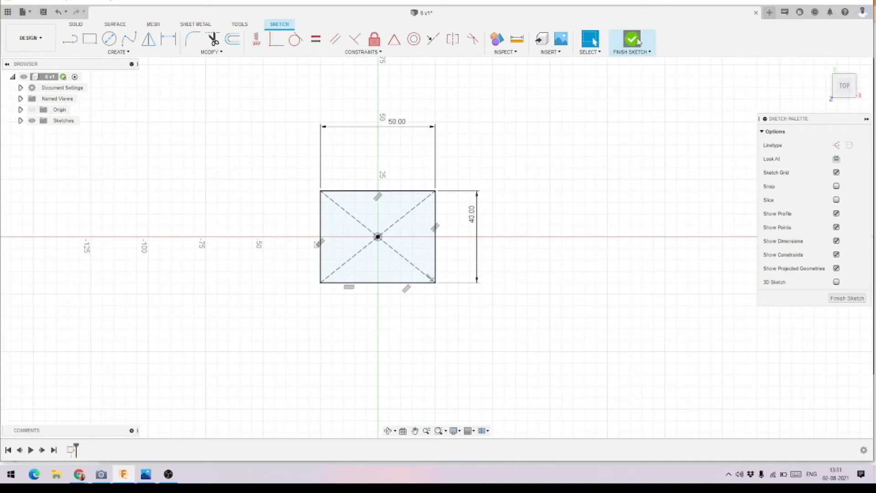
Extrude the rectangle profile 40 mm upward as a new body.
middle_click_drag(469, 252, 452, 219, "shift")
middle_click_drag(463, 183, 371, 320, "shift")
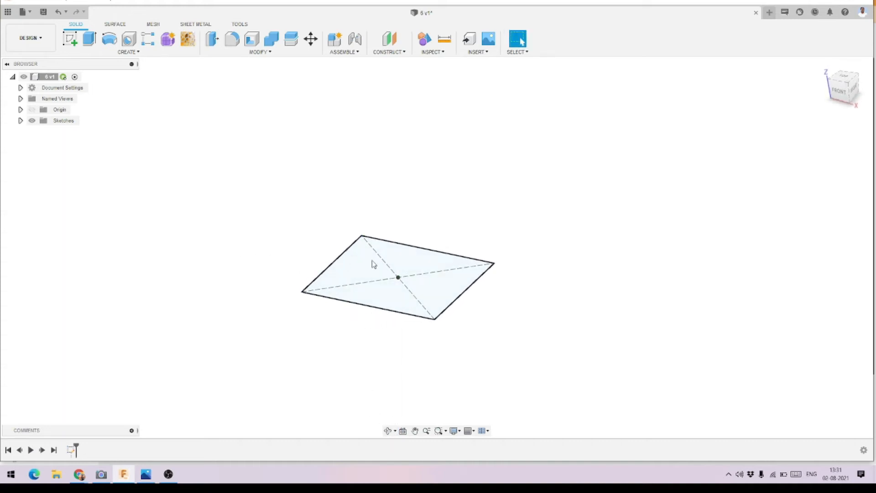
left_click(89, 40)
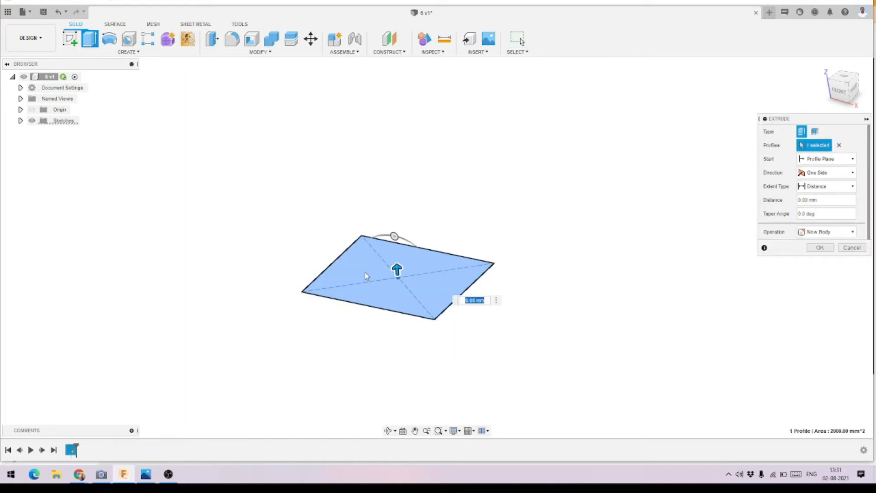
left_click_drag(397, 271, 389, 187)
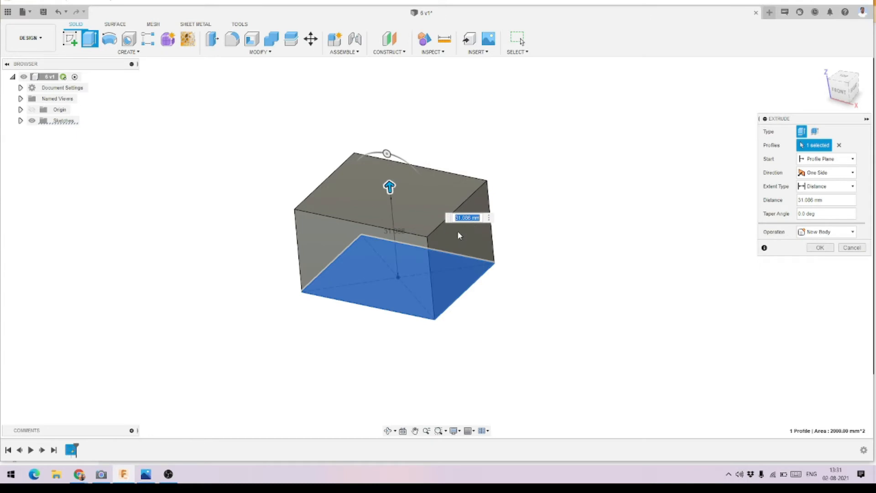
type("40")
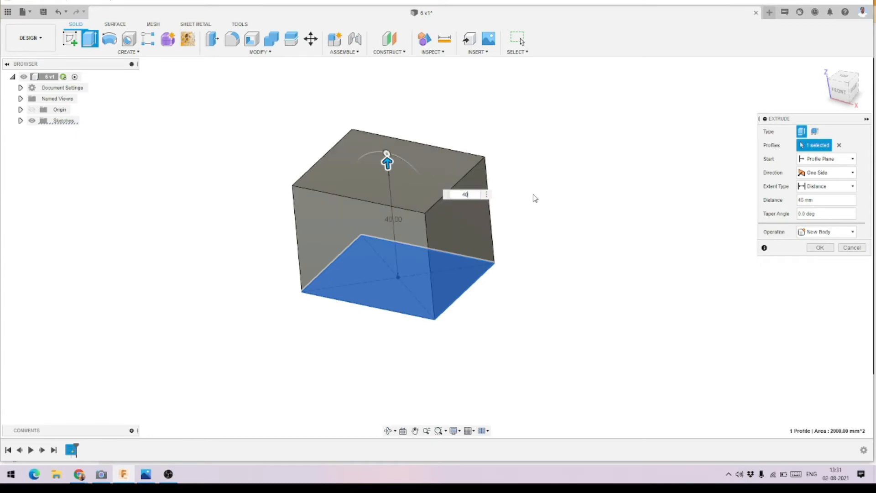
left_click(819, 248)
mouse_move(362, 202)
middle_mouse_down("shift")
mouse_move(375, 225)
mouse_move(415, 192)
mouse_move(353, 207)
middle_mouse_up("shift")
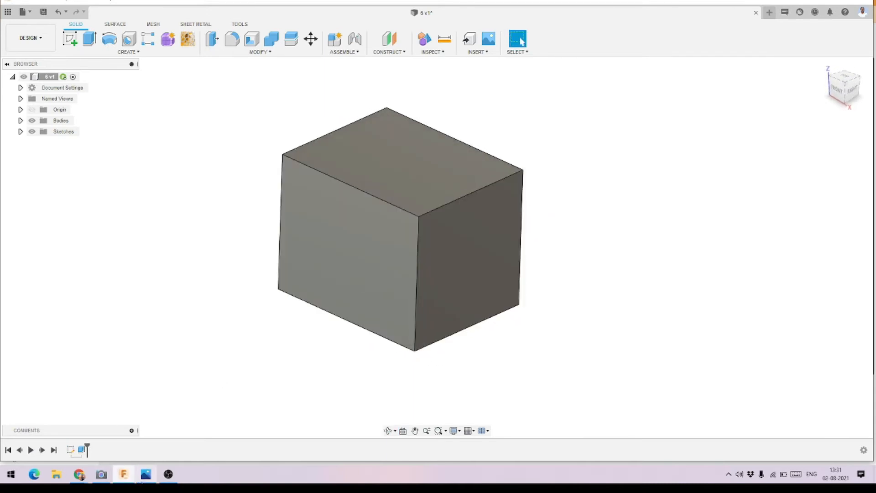
Review the reference drawing's views and start a new sketch on the block's top face.
left_click(145, 474)
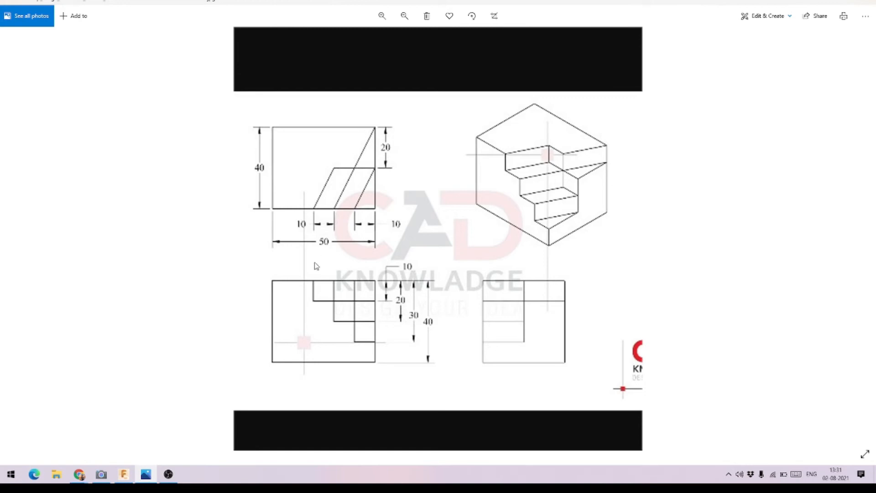
left_click(824, 2)
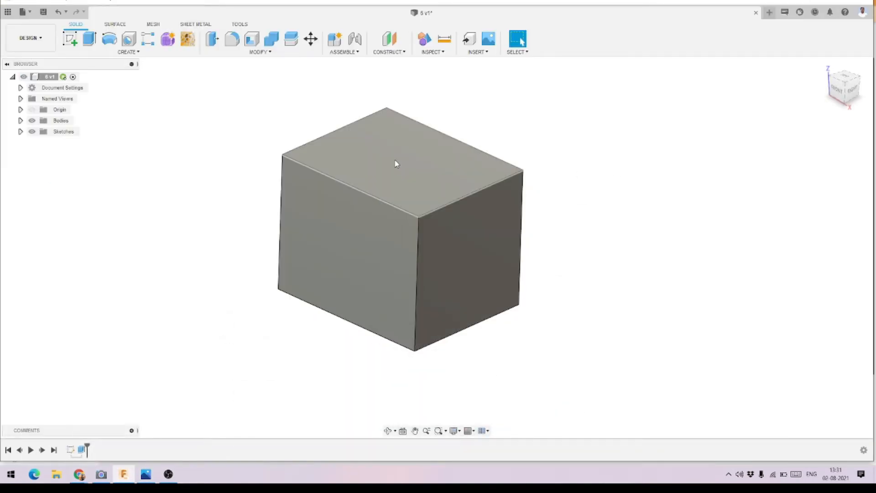
left_click(146, 475)
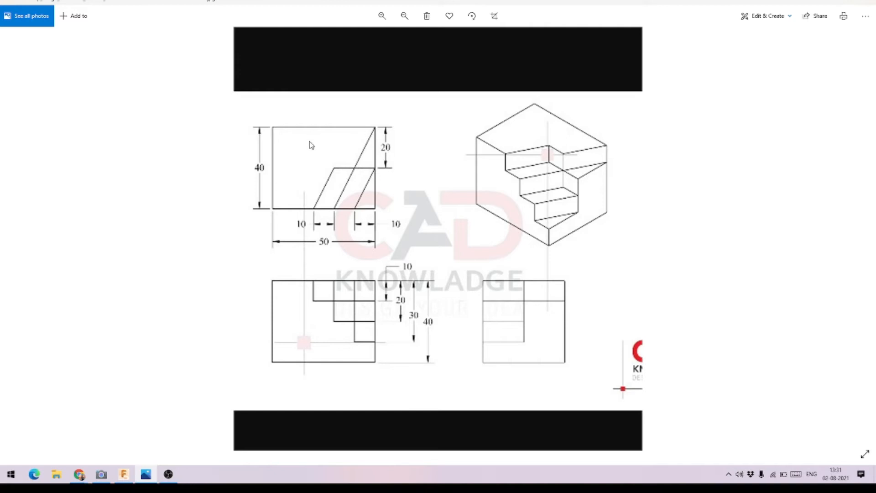
left_click(824, 2)
left_click(401, 149)
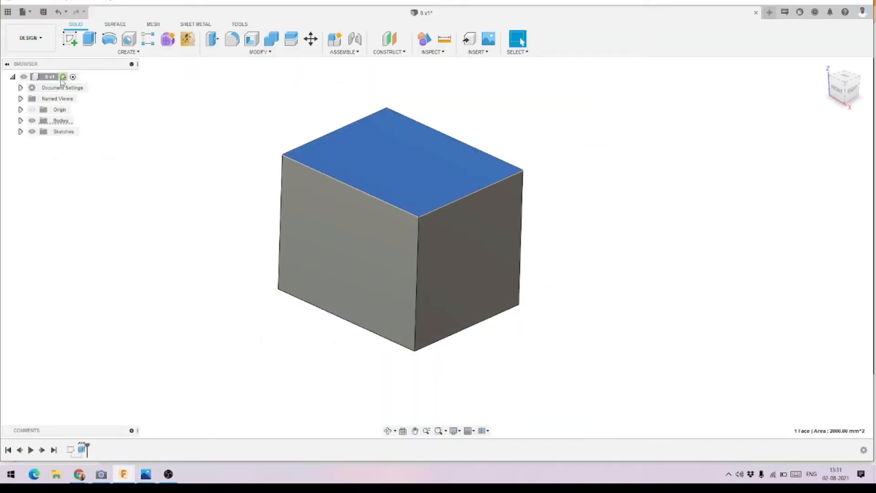
left_click(69, 40)
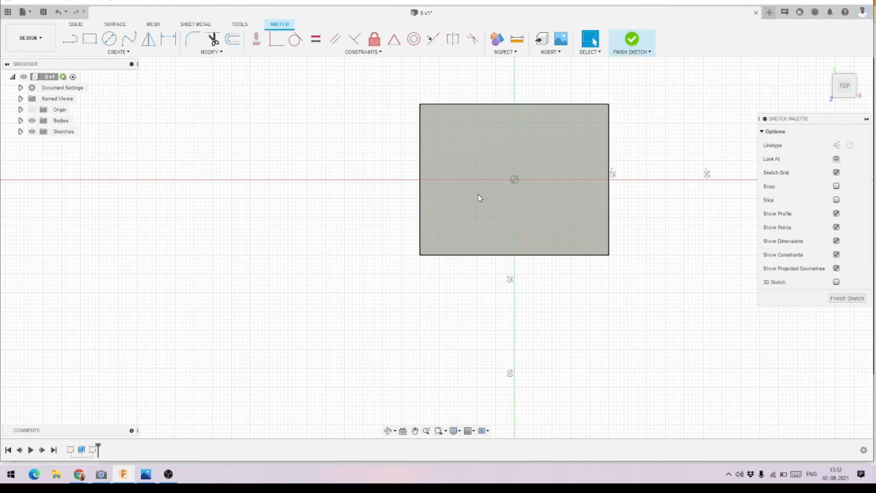
scroll(343, 292, "down", 3)
scroll(529, 192, "up", 5)
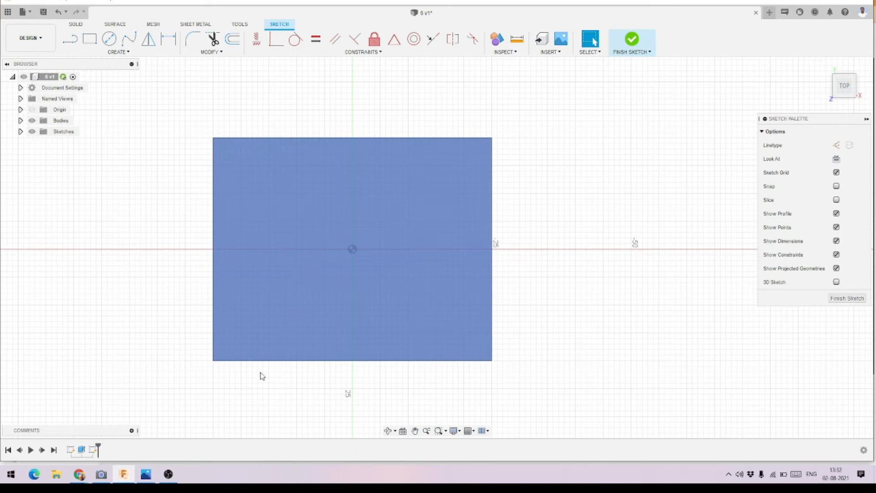
Check the reference drawing, then sketch a diagonal from the block's upper right corner to the lower edge and a horizontal line from the right edge's midpoint to it.
left_click(146, 474)
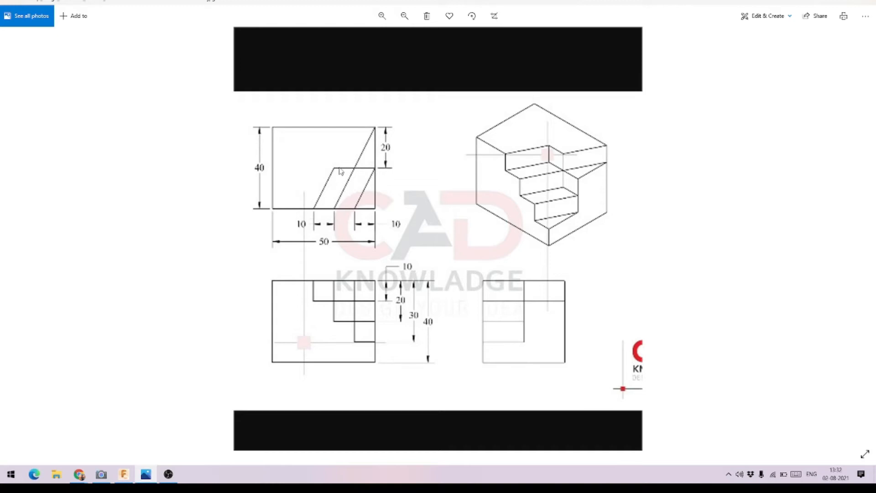
left_click(816, 2)
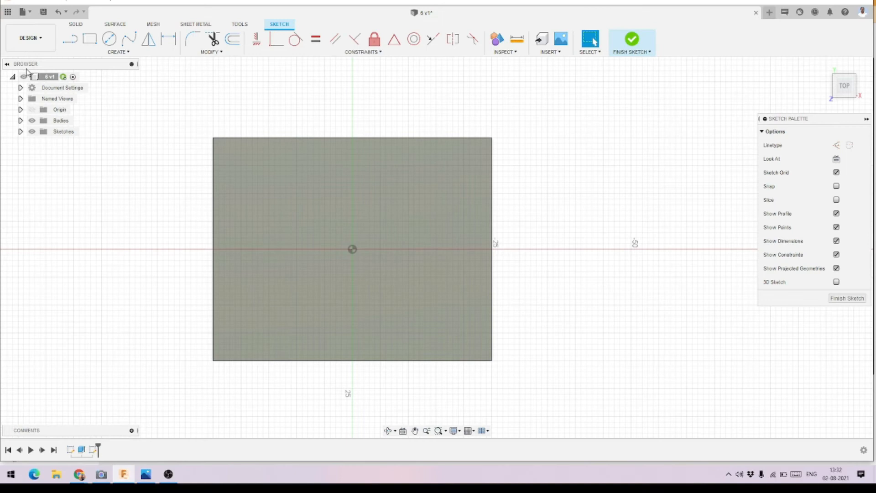
left_click(73, 38)
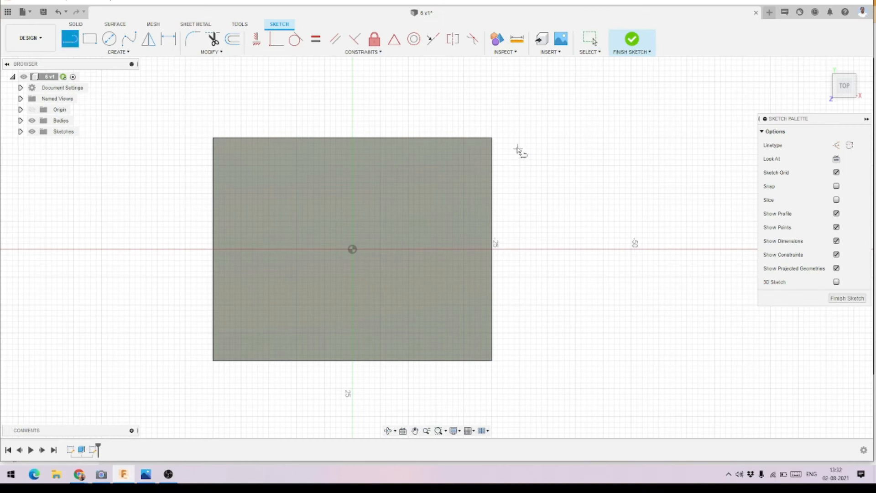
left_click(492, 138)
left_click(366, 360)
left_click(492, 248)
left_click(431, 249)
Sketch a slanted line from the middle of the horizontal line down to the block's lower edge.
left_click(460, 249)
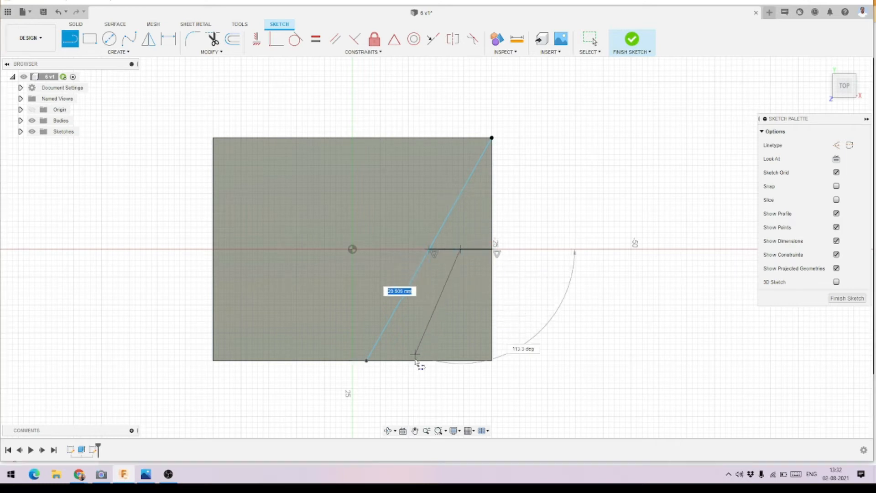
key("Escape")
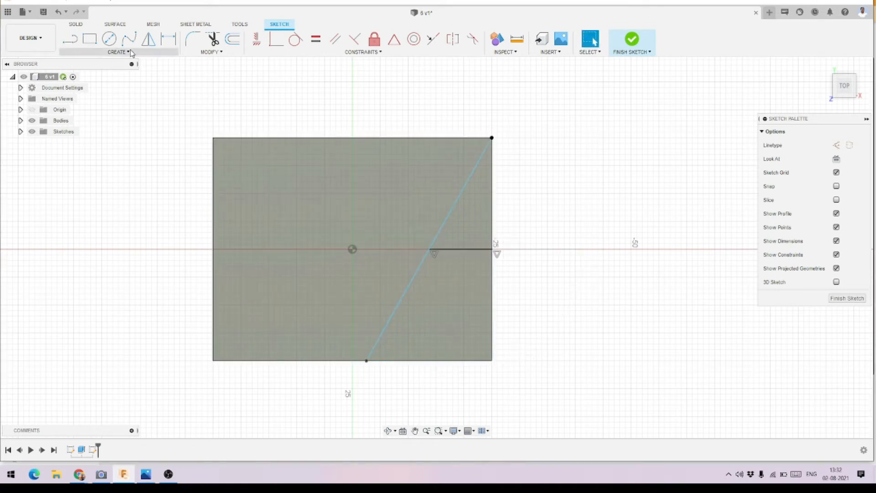
left_click(463, 249)
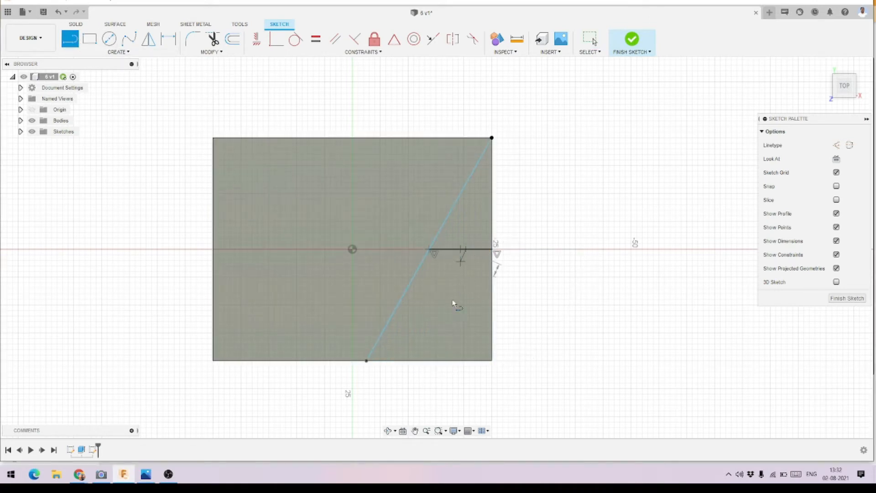
double_click(416, 361)
Sketch a slanted line from the midpoint of the block's right edge down to its lower edge.
left_click(492, 250)
double_click(450, 360)
key("Escape")
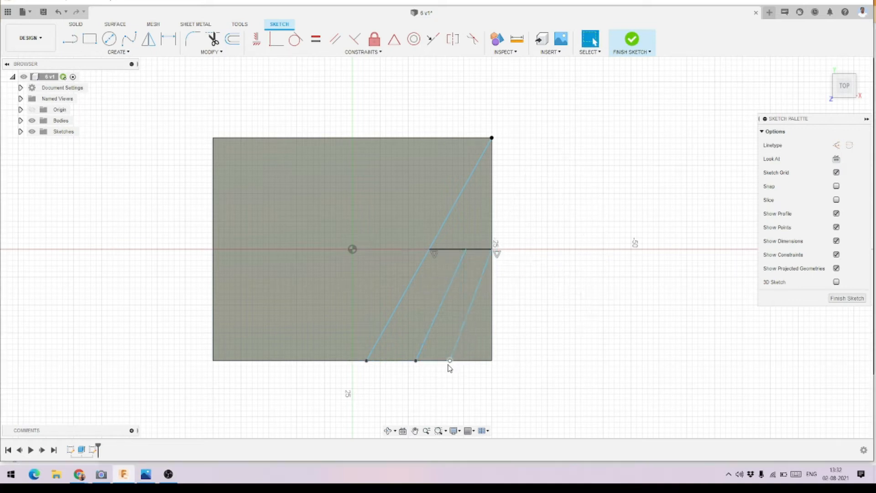
Check the reference drawing and dimension the rightmost slanted line's lower end 10 mm from the block's lower right corner.
left_click(146, 475)
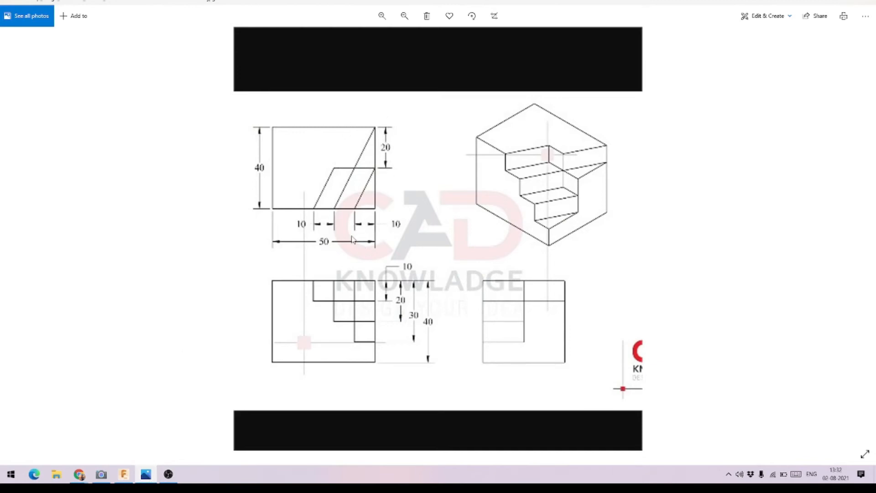
left_click(828, 1)
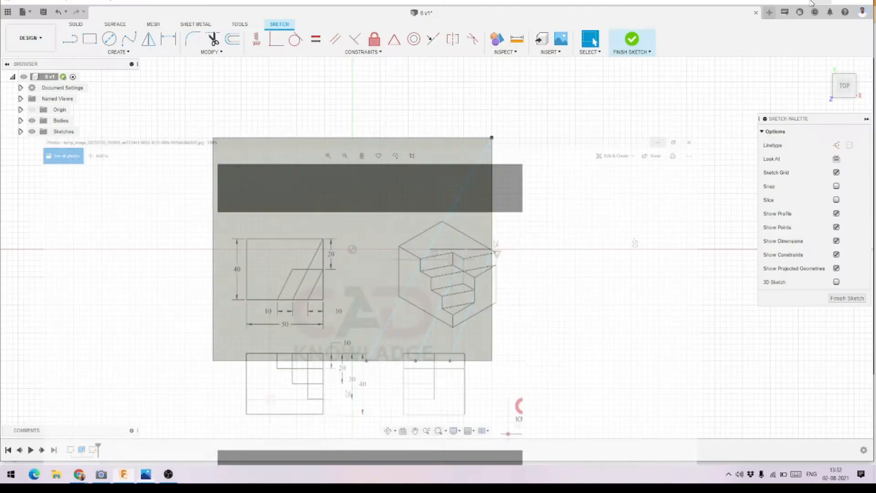
left_click(168, 39)
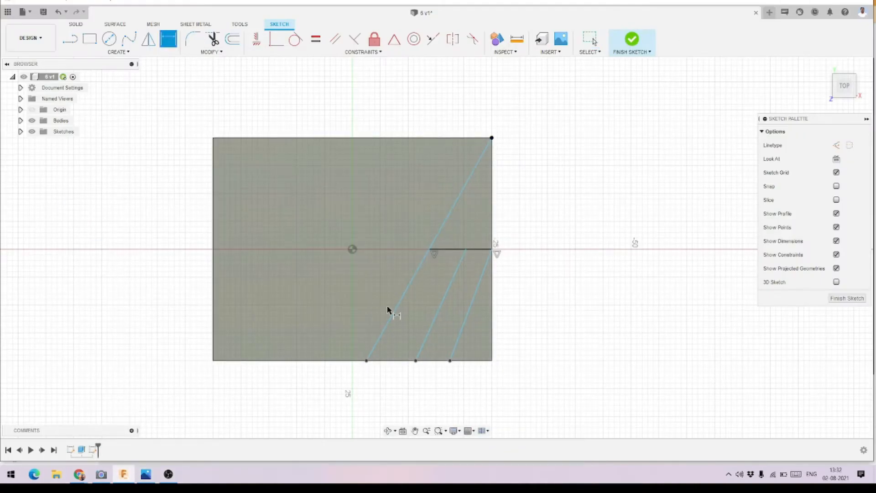
left_click(451, 360)
left_click(492, 361)
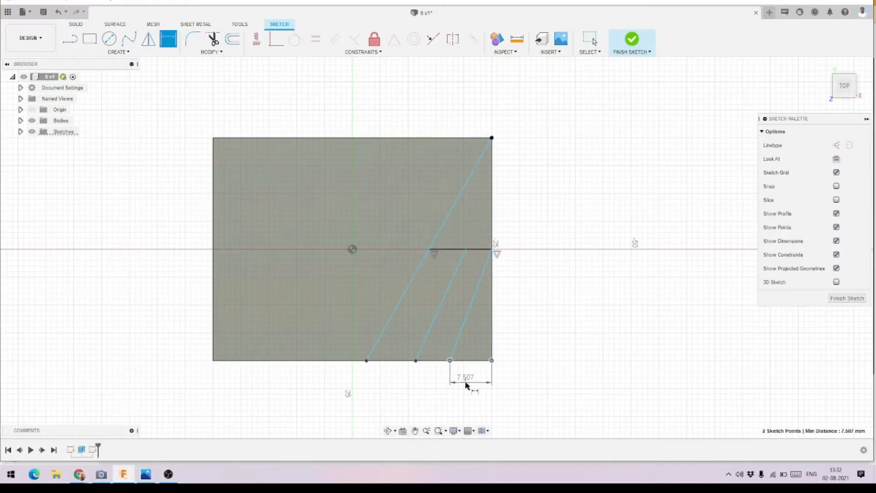
left_click(468, 385)
type("10")
key("Return")
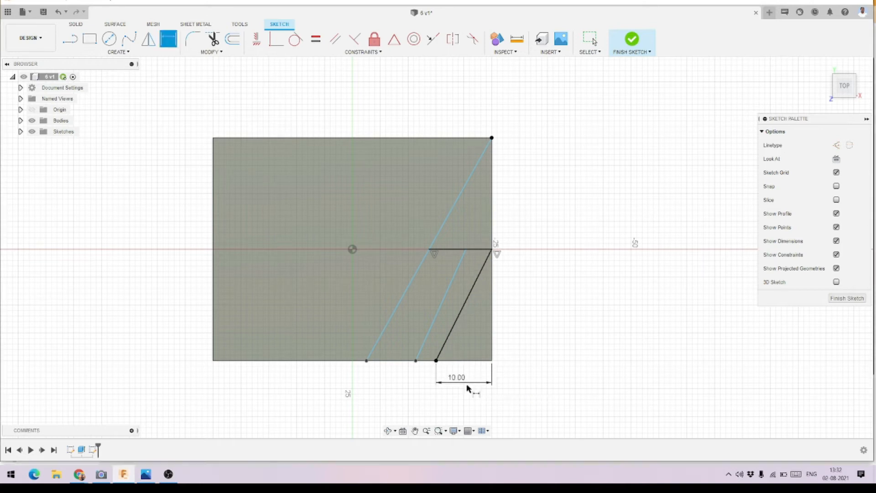
key("Escape")
Dimension the spacing between the lower ends of the long diagonal and the middle slanted line as 10 mm.
left_click(175, 41)
left_click(367, 361)
left_click(416, 360)
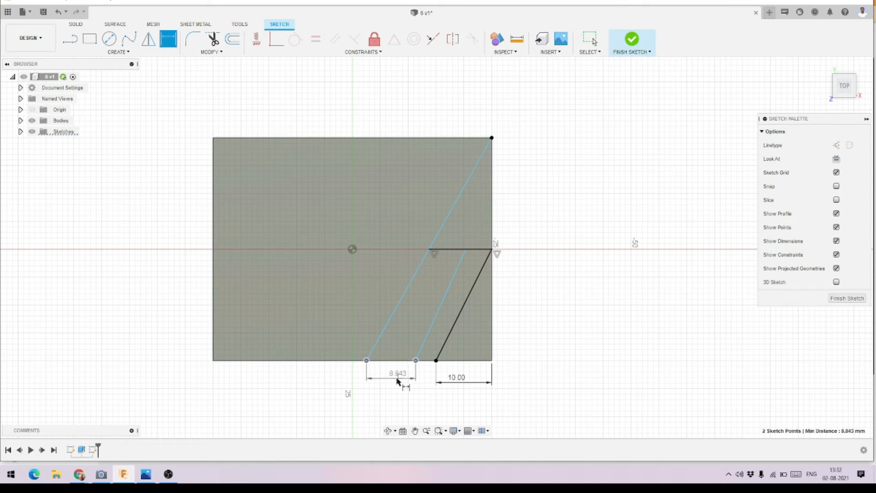
left_click(392, 383)
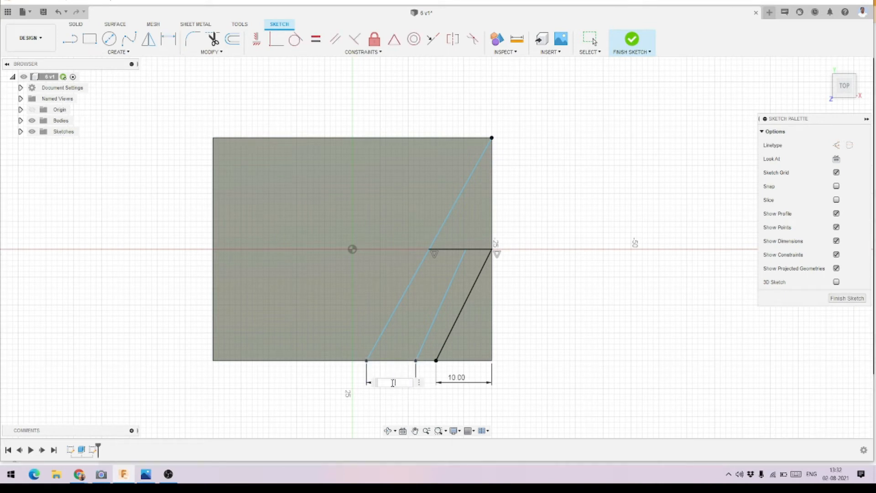
type("10")
key("Return")
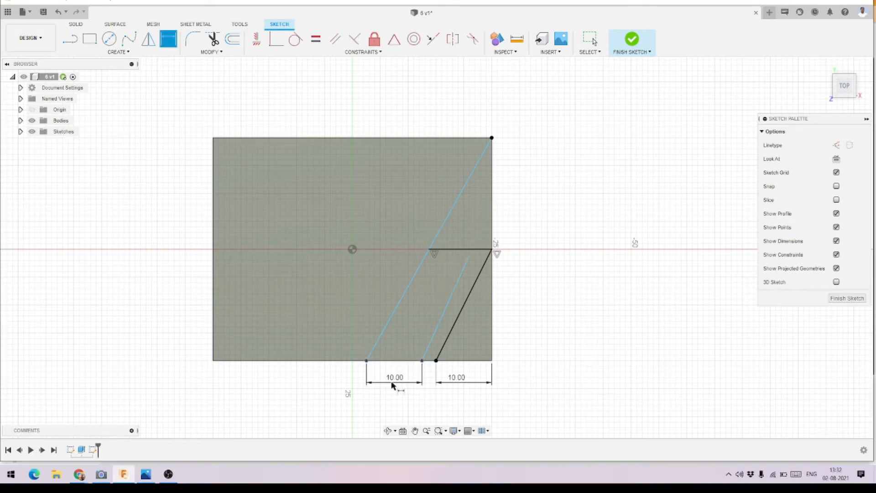
Try to dimension the vertical distance from the block's upper right corner to the horizontal line's end on the right edge.
left_click(493, 249)
left_click(492, 138)
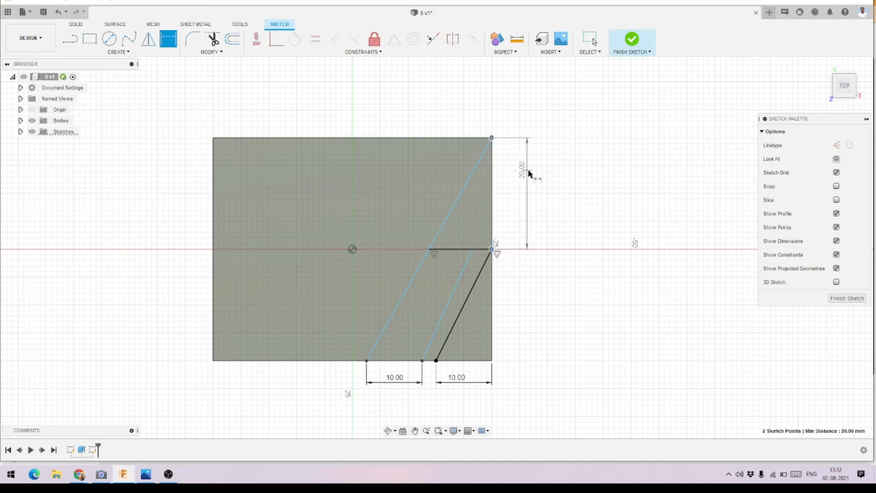
left_click(530, 178)
key("Escape")
key("Escape")
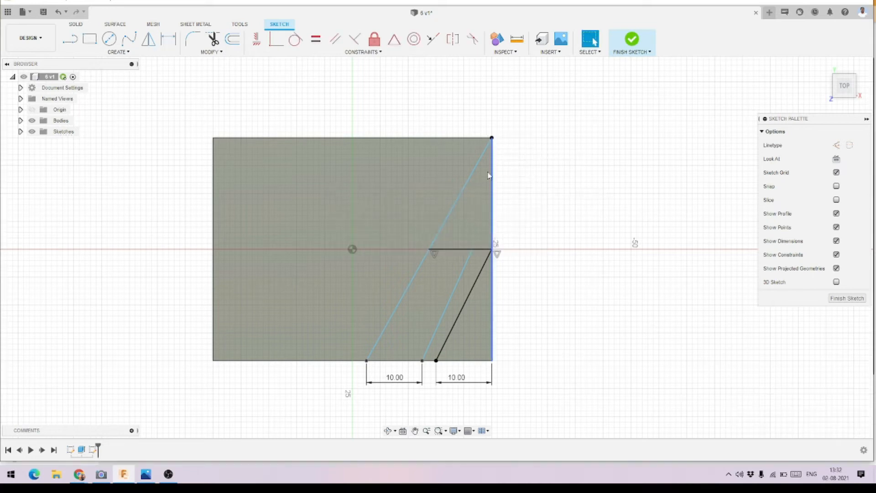
Compare the slanted lines with the reference drawing's top view and delete the middle slanted line.
left_click(150, 476)
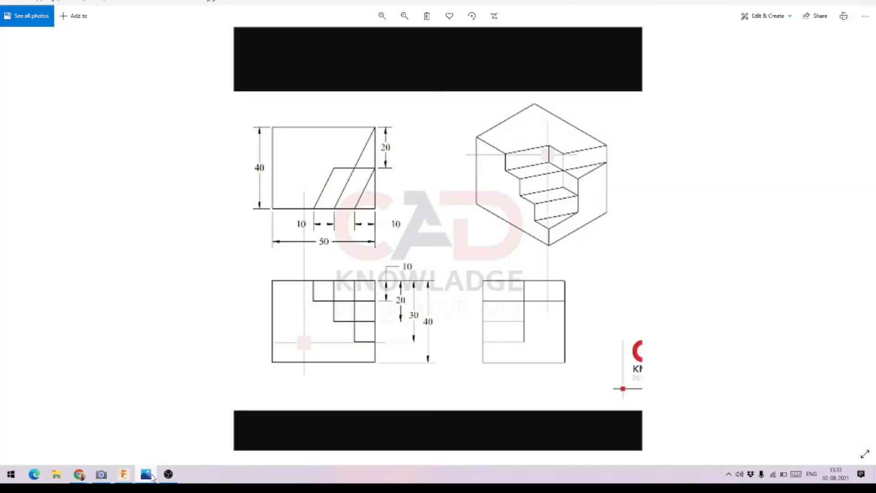
left_click(151, 475)
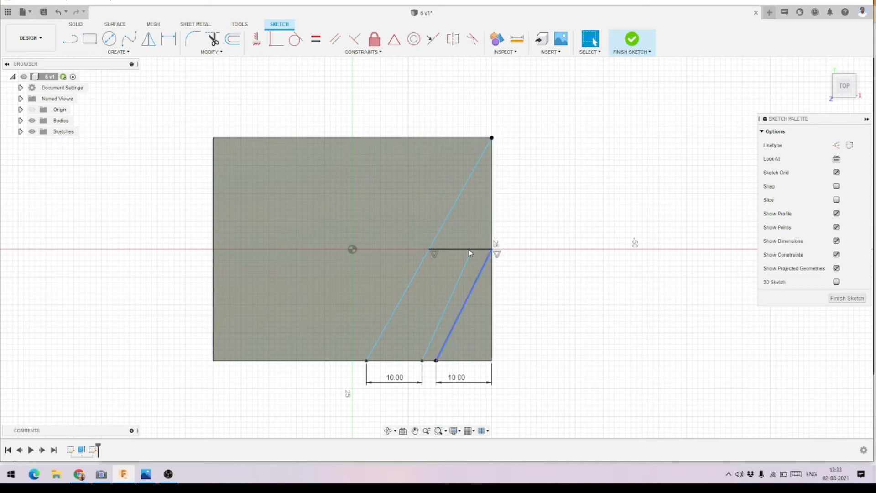
left_click(496, 293)
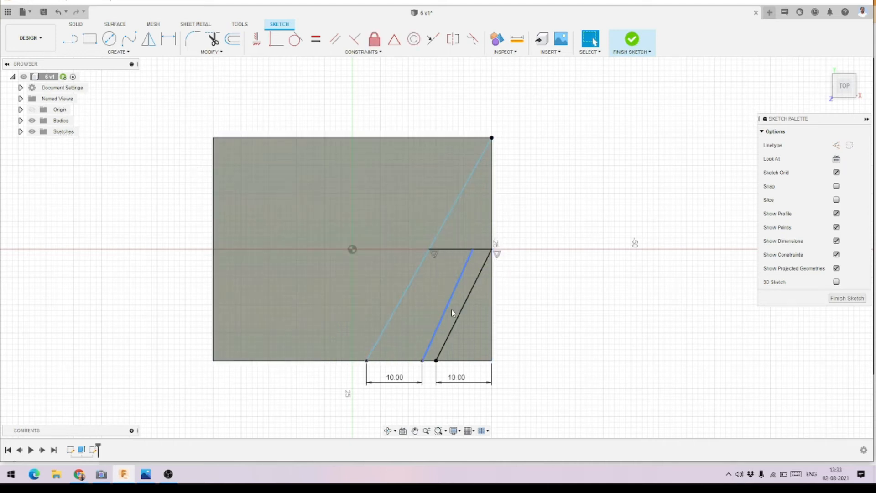
left_click(145, 474)
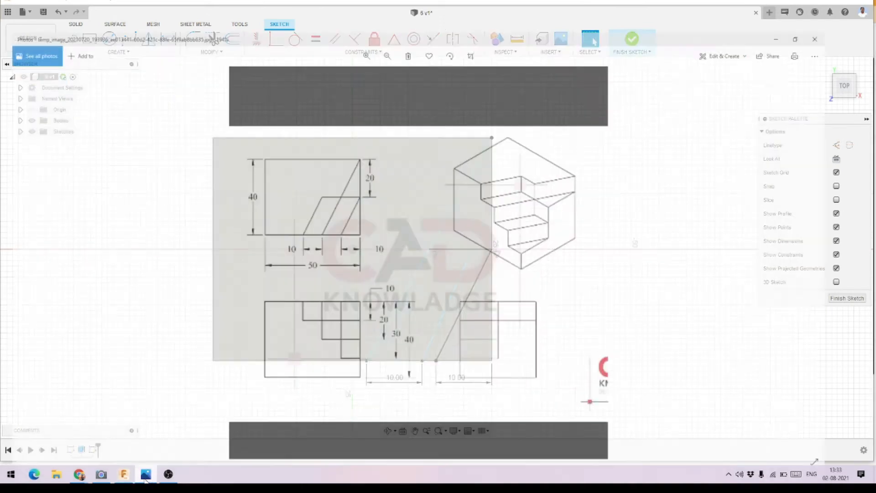
left_click(145, 474)
left_click(146, 474)
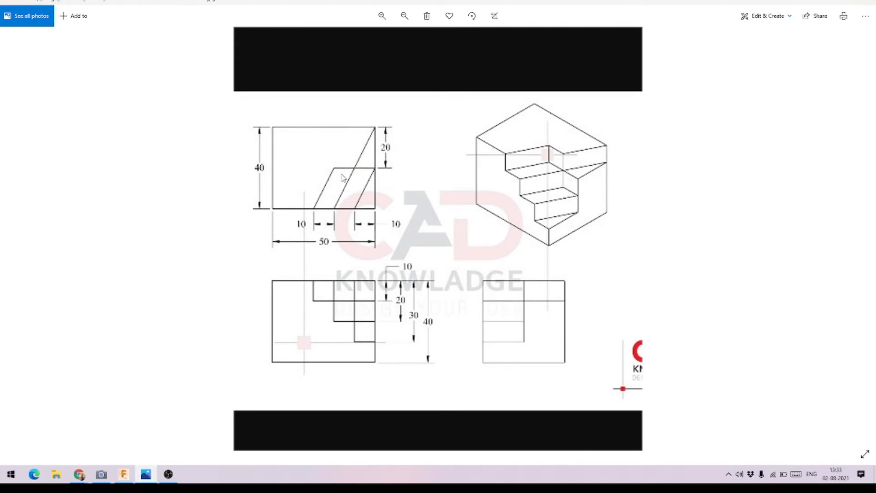
key("alt+Tab")
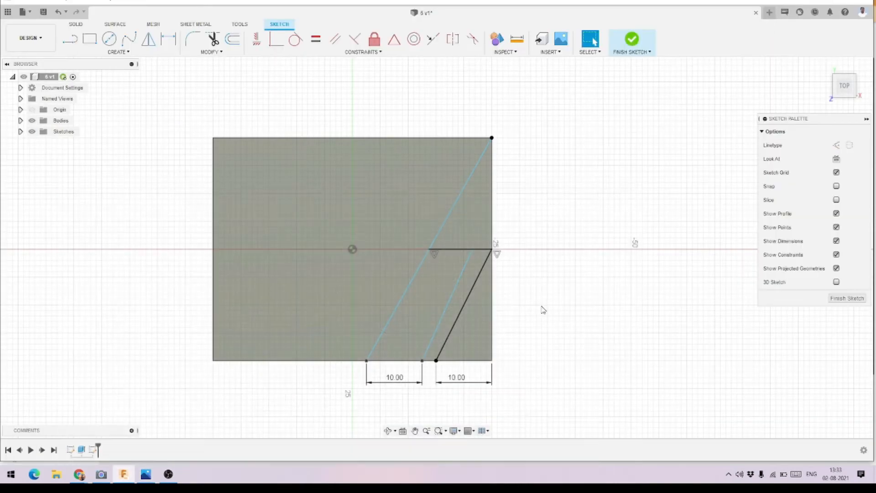
left_click(452, 292)
key("Delete")
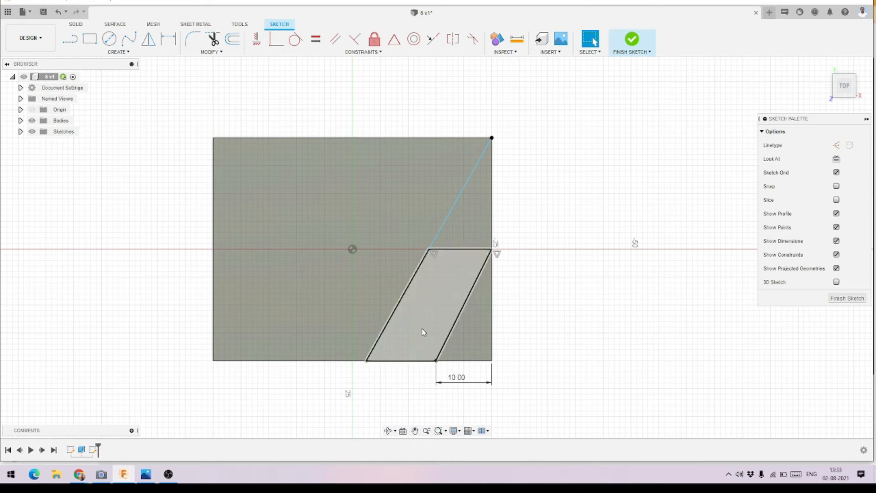
Try deleting the long diagonal line and undo the deletion.
left_click(386, 328)
key("Delete")
key("ctrl+z")
key("Delete")
Recheck the reference drawing and sketch a slanted line left of the long diagonal, from the lower edge to just past the horizontal line's level.
left_click(146, 475)
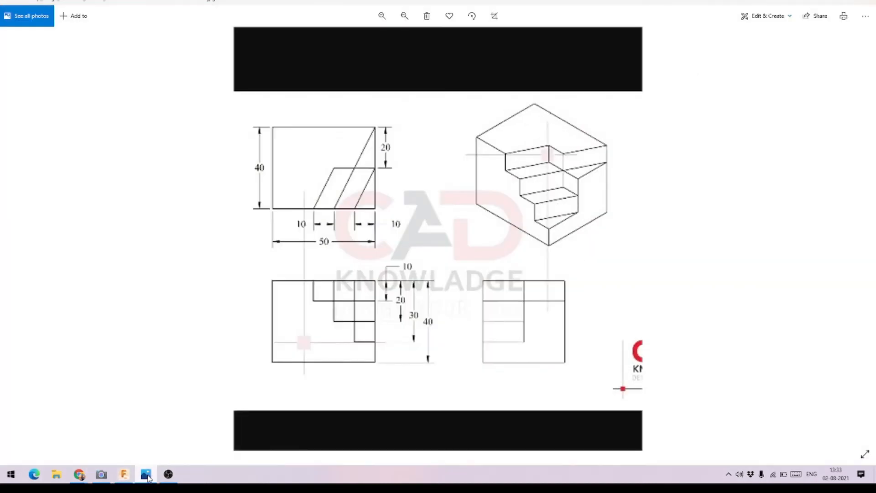
left_click(147, 476)
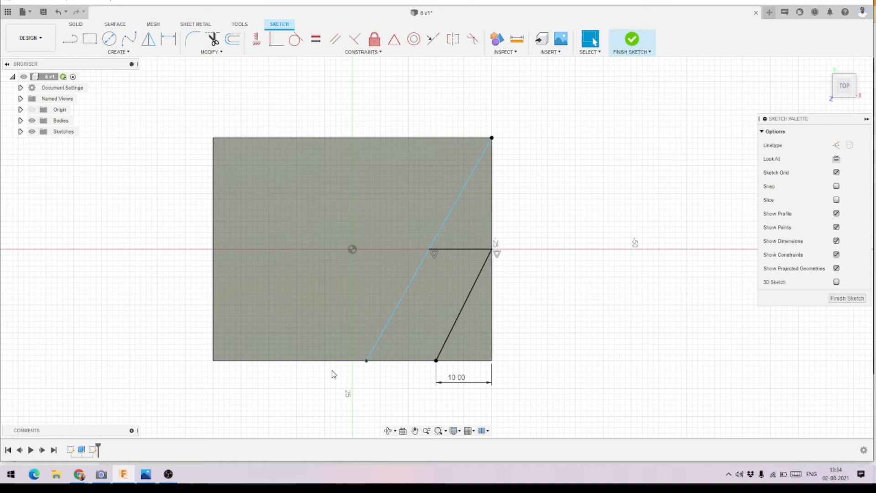
left_click(483, 152)
left_click(70, 38)
left_click(308, 360)
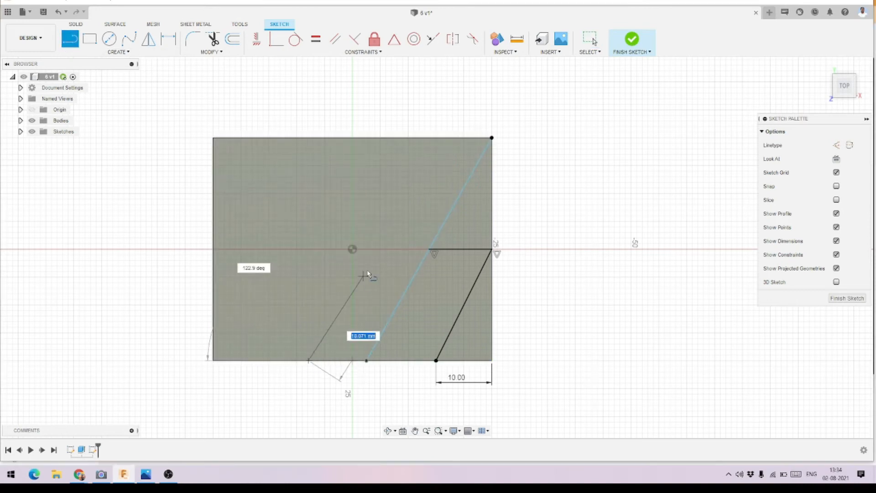
left_click(377, 246)
key("Escape")
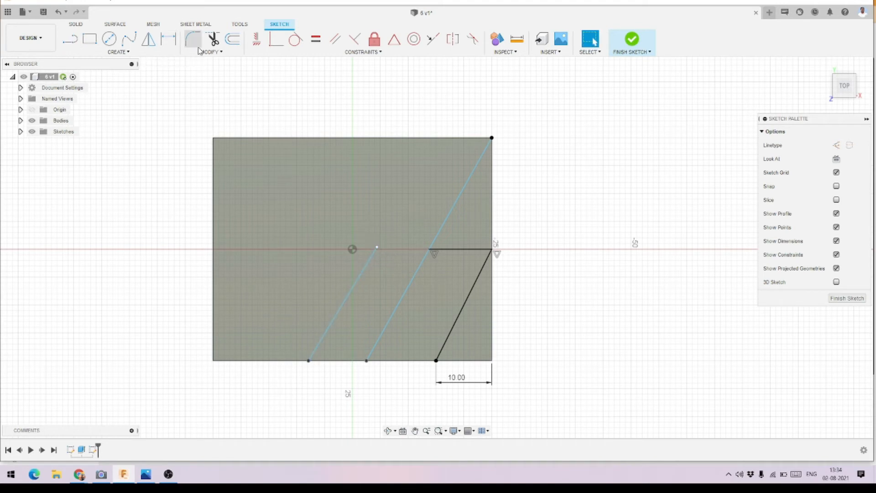
Extend the horizontal line leftward across the long diagonal to meet the new slanted line.
left_click(207, 53)
left_click(203, 93)
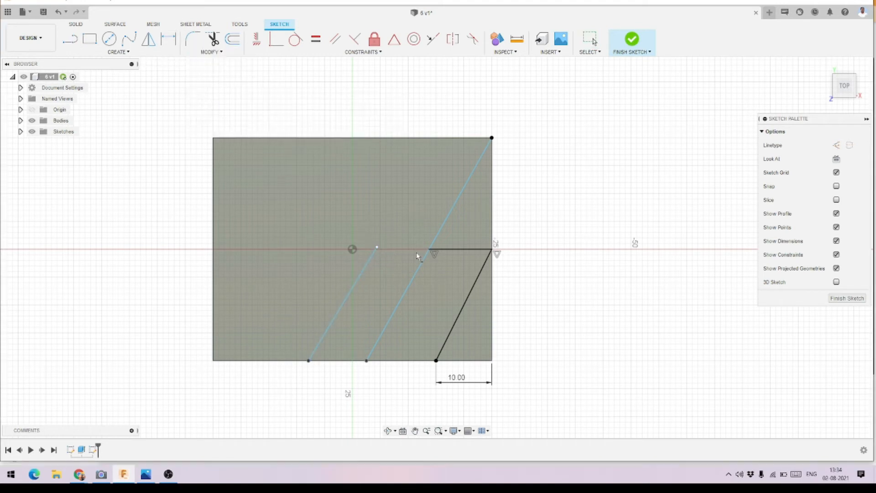
left_click(442, 250)
scroll(373, 250, "up", 5)
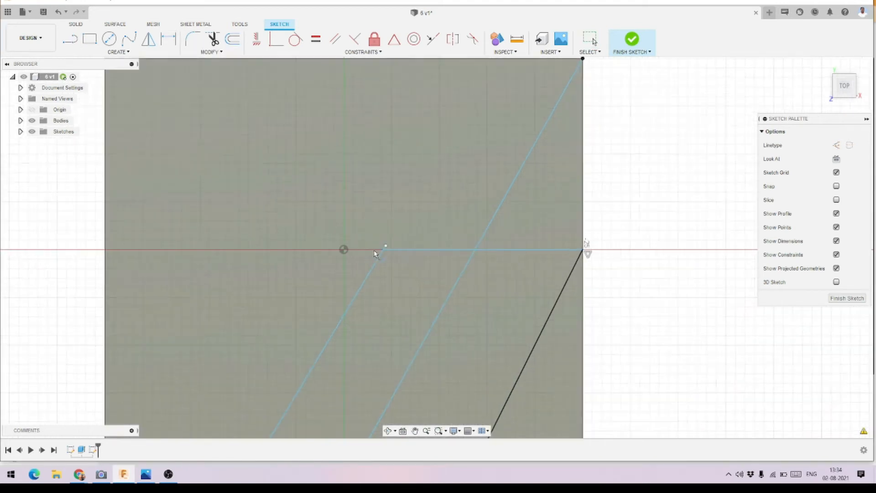
key("Escape")
Trim off the short end of the leftmost slanted line that projects beyond the horizontal line.
scroll(387, 250, "up", 3)
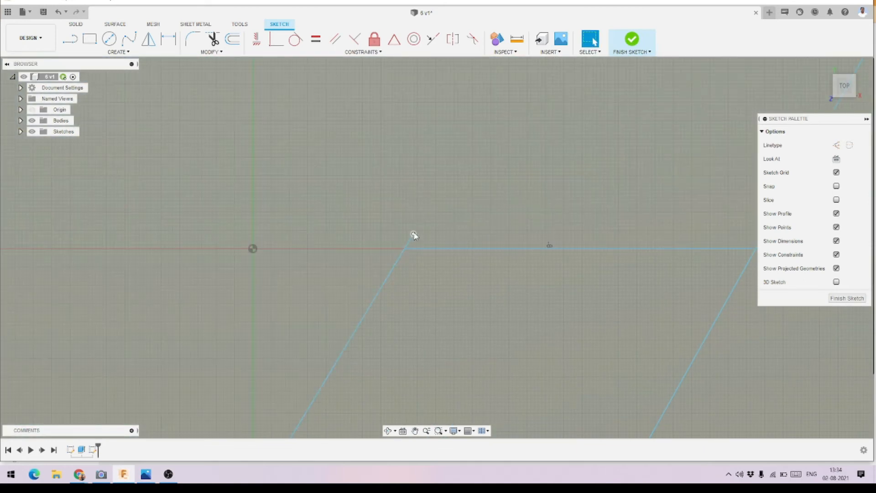
left_click(413, 236)
mouse_move(409, 245)
left_mouse_down()
mouse_move(403, 258)
mouse_move(427, 248)
left_mouse_up()
scroll(376, 218, "down", 3)
scroll(396, 239, "up", 5)
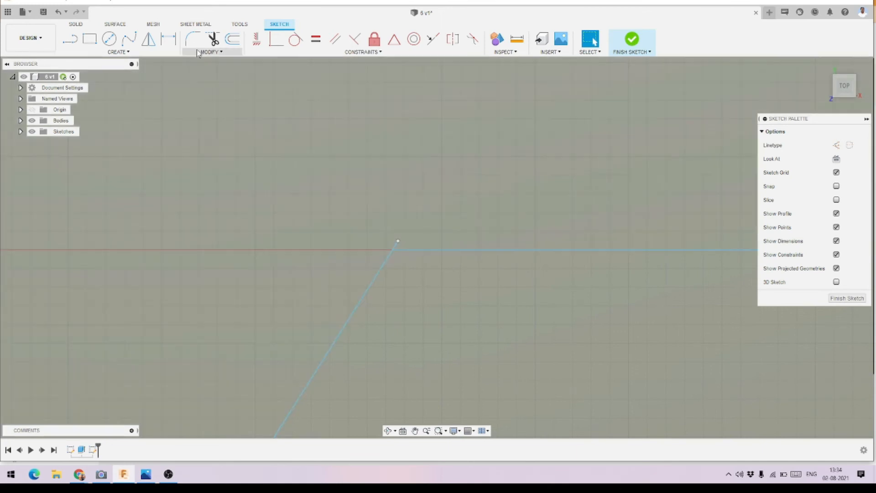
left_click(210, 52)
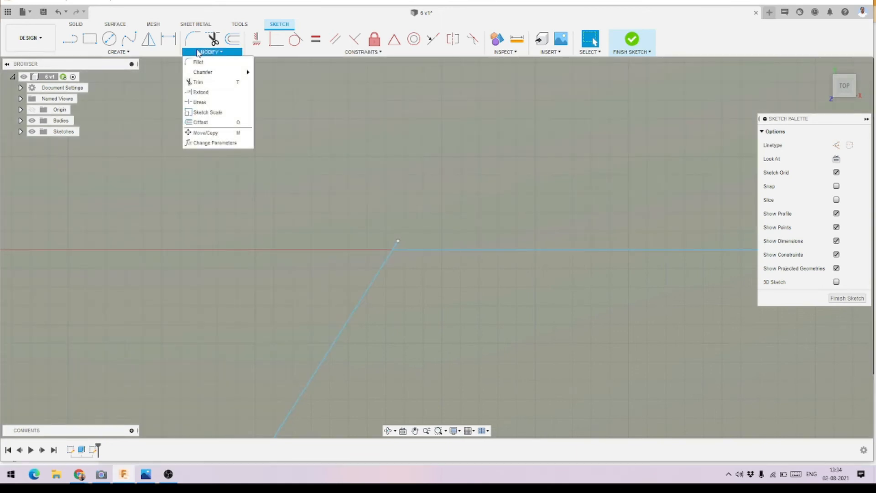
left_click(198, 82)
left_click(397, 240)
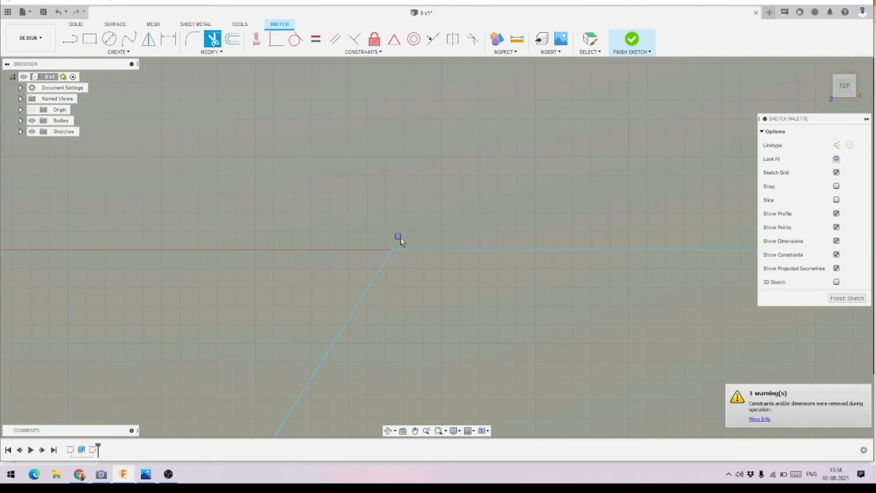
key("Escape")
scroll(342, 215, "down", 4)
scroll(333, 215, "down", 5)
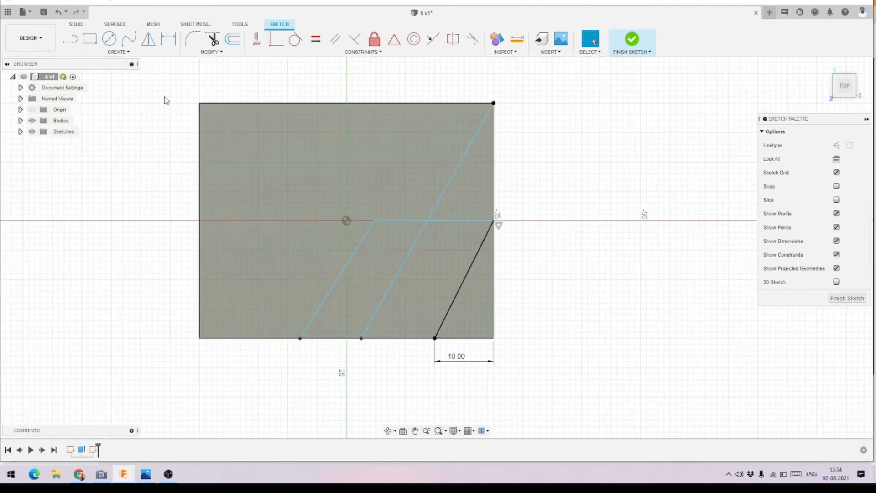
Dimension the spacing between the lower ends of the leftmost slanted line and the long diagonal as 10 mm.
left_click(168, 39)
left_click(300, 338)
left_click(360, 338)
left_click(330, 361)
type("10")
key("Return")
key("Escape")
Drag the horizontal line's inner end to test its freedom and constrain the line to be horizontal.
mouse_move(366, 226)
left_mouse_down()
mouse_move(391, 223)
mouse_move(410, 199)
mouse_move(393, 234)
left_mouse_up()
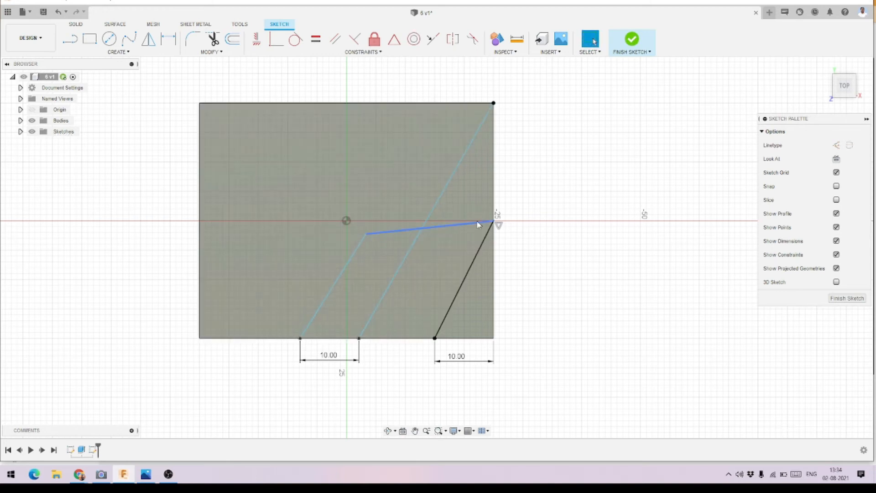
left_click(387, 232)
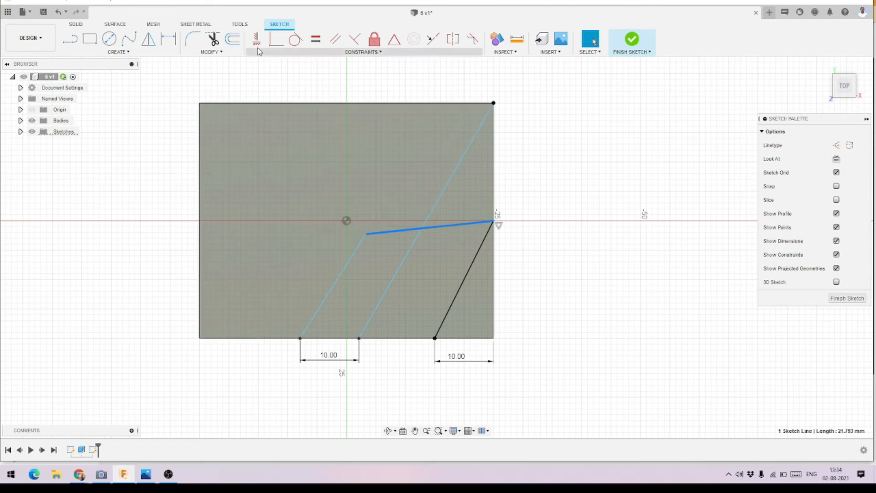
left_click(256, 42)
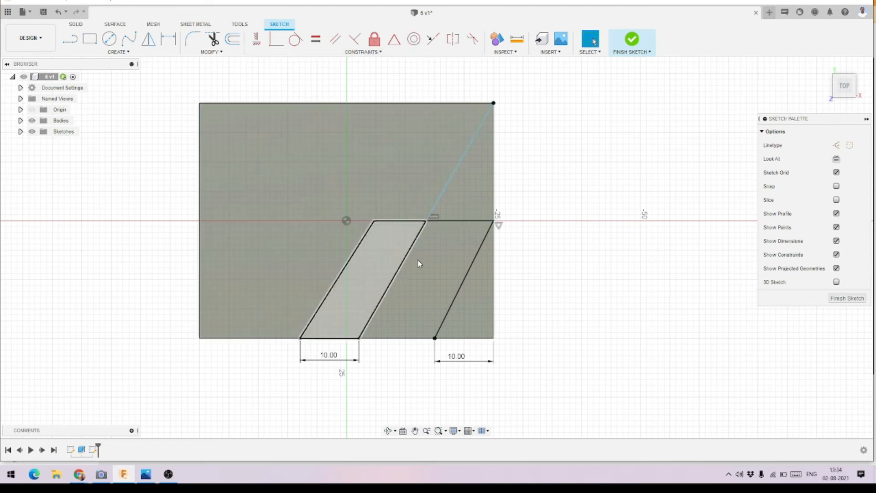
Recheck the reference drawing and dimension the lower ends of the long diagonal and the short slanted line 10 mm apart.
left_click(364, 333)
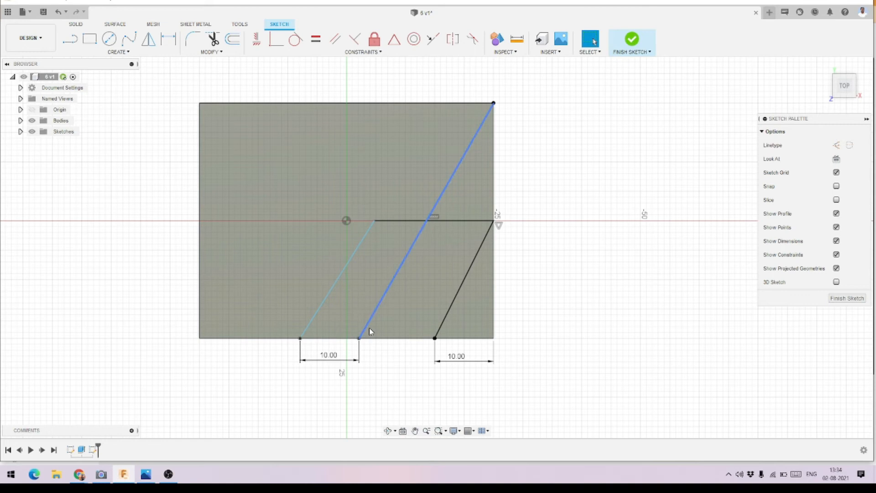
mouse_move(365, 342)
left_mouse_down()
mouse_move(393, 340)
mouse_move(369, 341)
left_mouse_up()
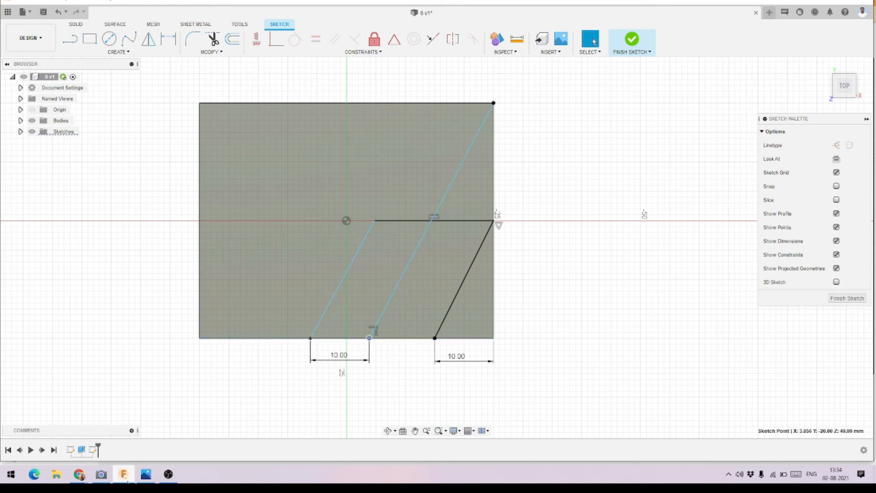
left_click(146, 474)
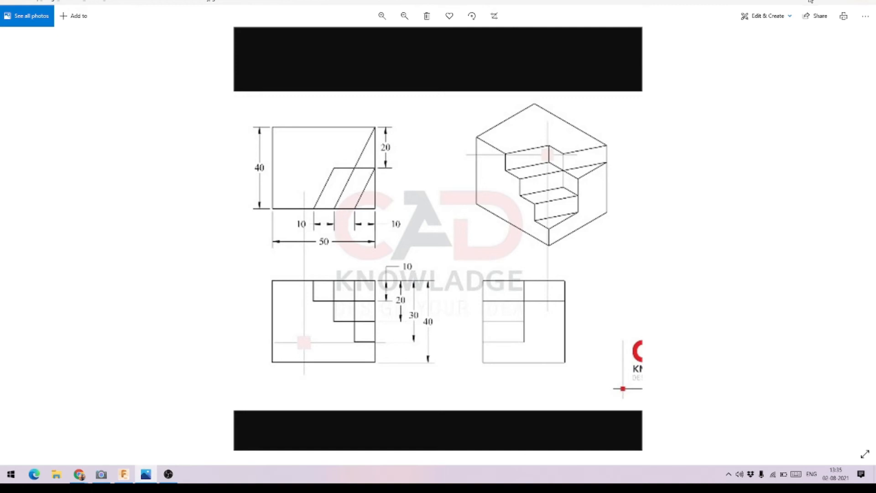
left_click(845, 2)
left_click(820, 14)
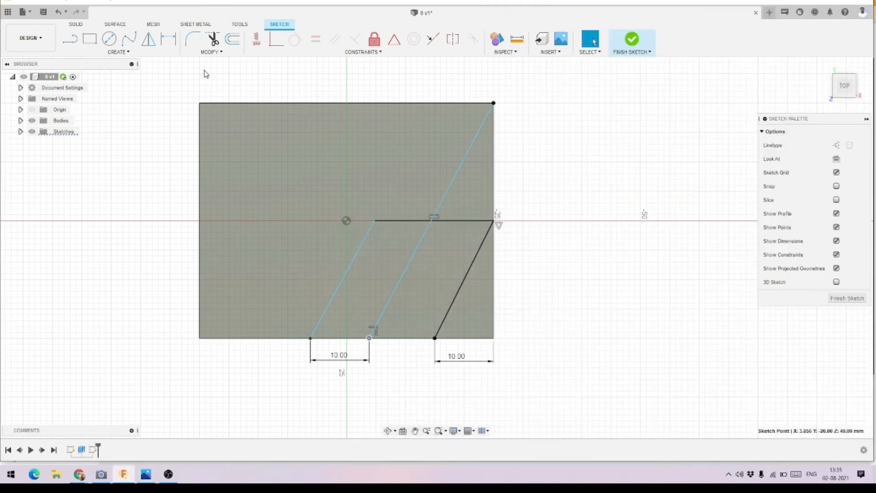
left_click(168, 39)
left_click(435, 338)
left_click(369, 338)
left_click(399, 362)
type("10")
key("Return")
key("Escape")
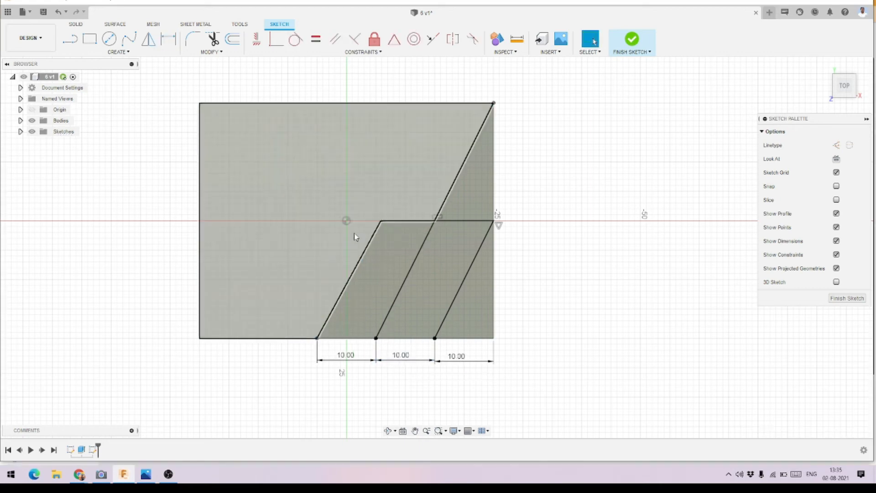
Constrain the leftmost slanted line to be parallel to the long diagonal.
mouse_move(381, 221)
left_mouse_down()
mouse_move(364, 222)
mouse_move(377, 225)
left_mouse_up()
left_click(366, 254)
left_click(402, 287, "ctrl")
left_click(305, 87)
left_click(339, 39)
left_click(409, 281)
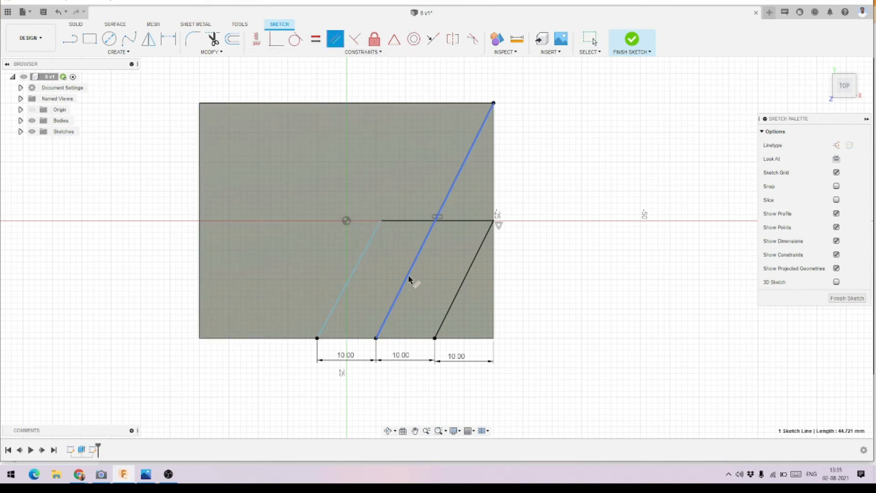
left_click(360, 268)
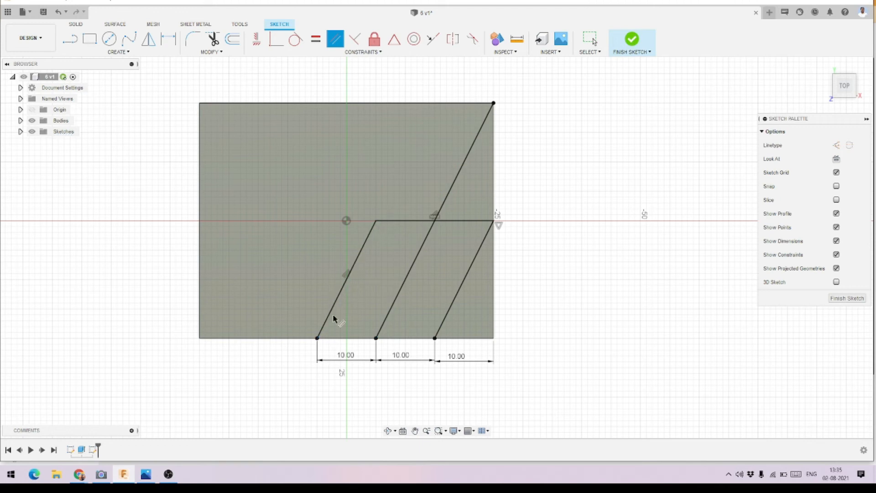
key("Escape")
Finish the sketch and check the step depths in the reference drawing's front view.
scroll(505, 228, "down", 3)
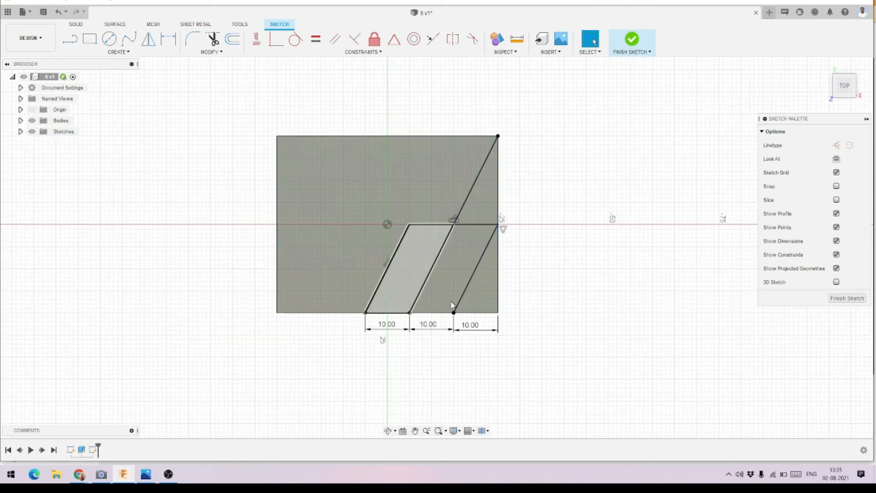
left_click(632, 44)
mouse_move(506, 245)
middle_mouse_down("shift")
mouse_move(459, 223)
mouse_move(463, 239)
mouse_move(401, 231)
mouse_move(404, 238)
middle_mouse_up("shift")
scroll(491, 192, "up", 3)
scroll(454, 215, "down", 2)
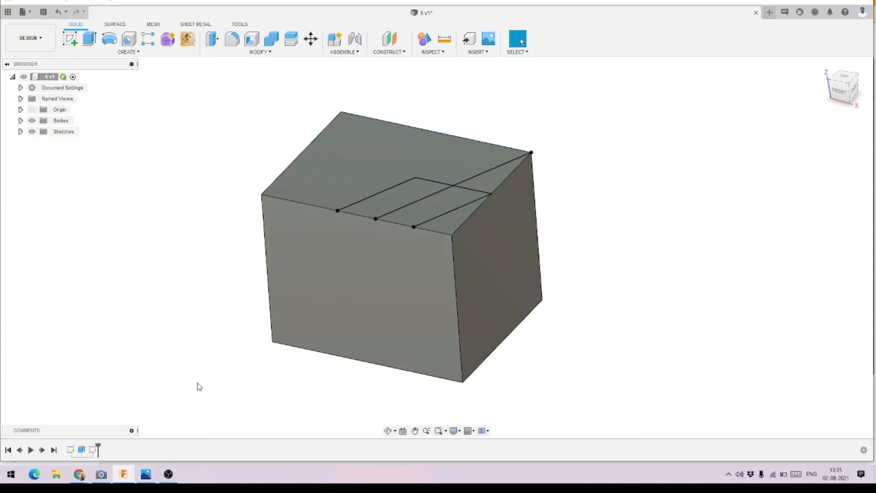
left_click(153, 477)
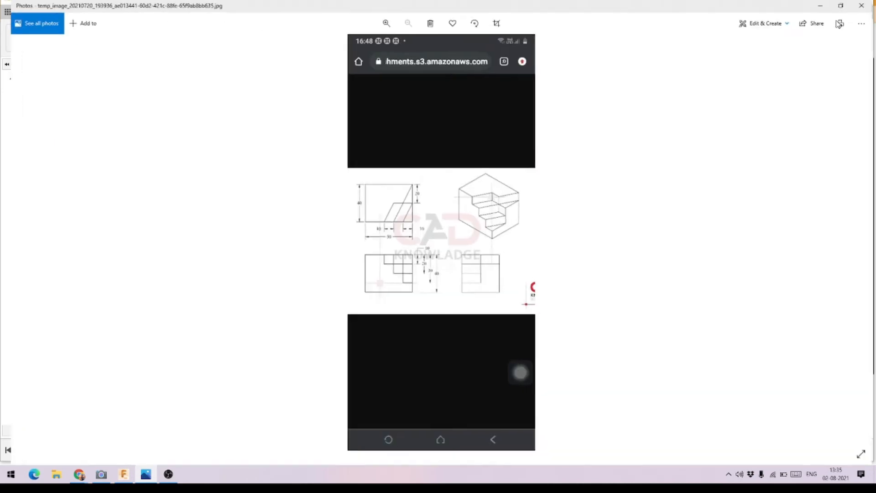
left_click(841, 14)
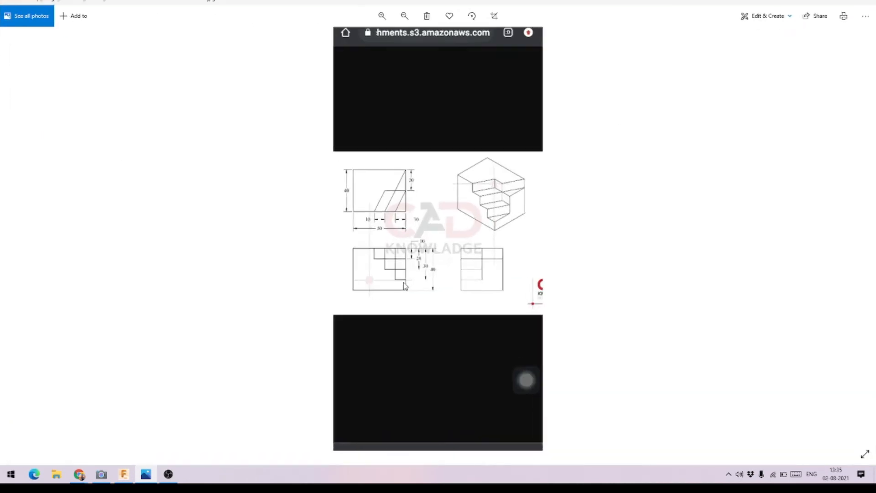
scroll(403, 285, "up", 3)
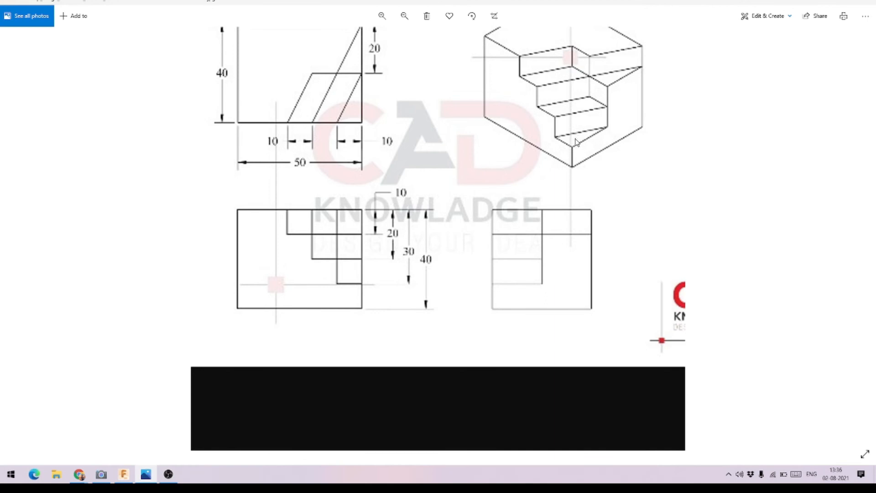
left_click(823, 2)
Extrude the front corner triangle 30 mm downward as a cut into the block.
left_click(89, 39)
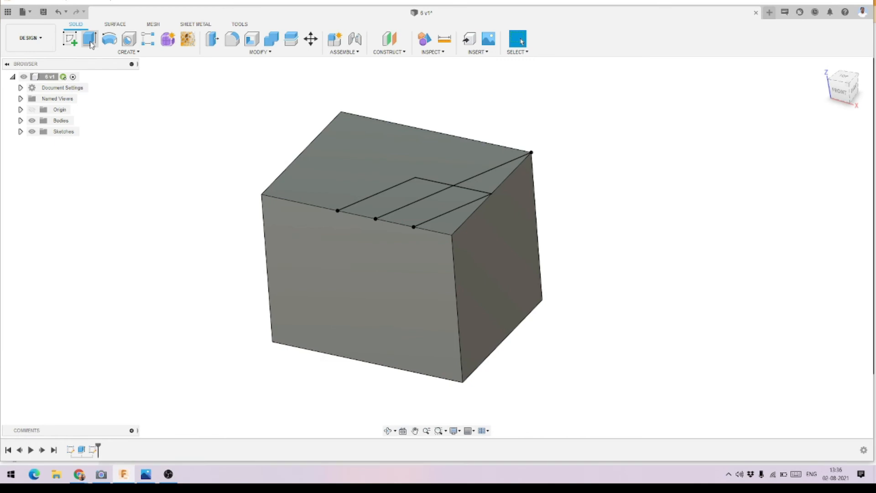
left_click(455, 223)
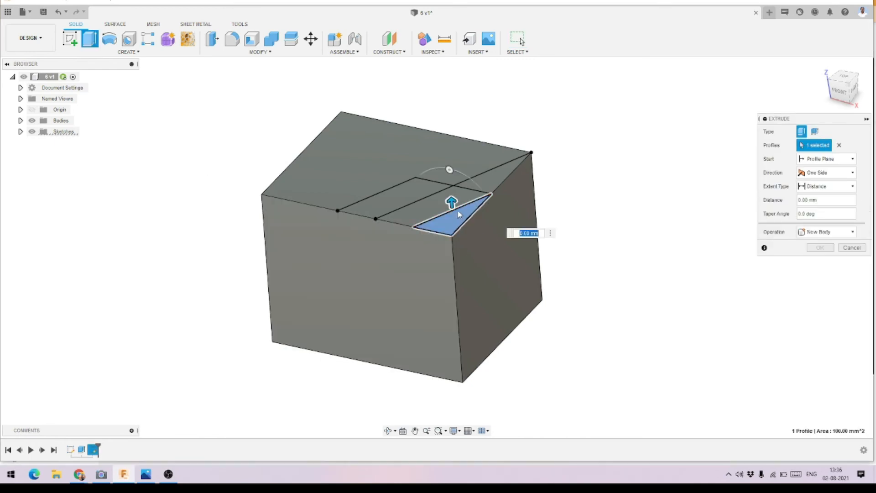
left_click_drag(456, 241, 461, 319)
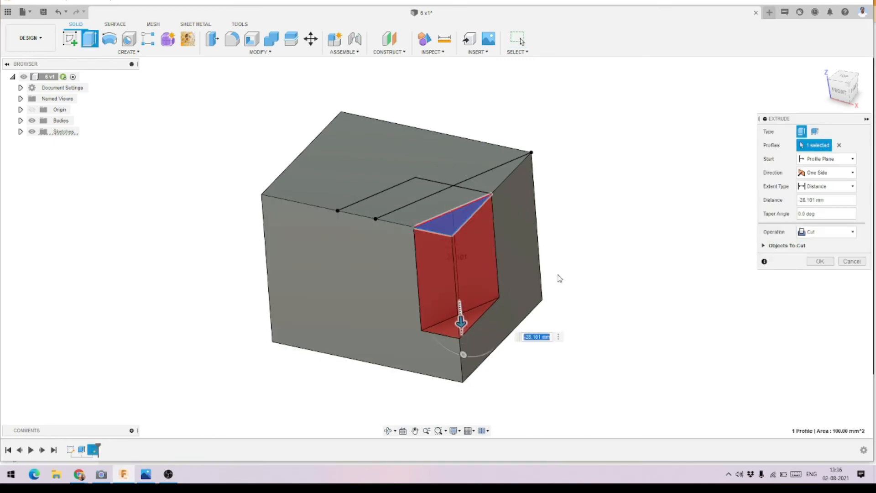
type("-30")
key("Return")
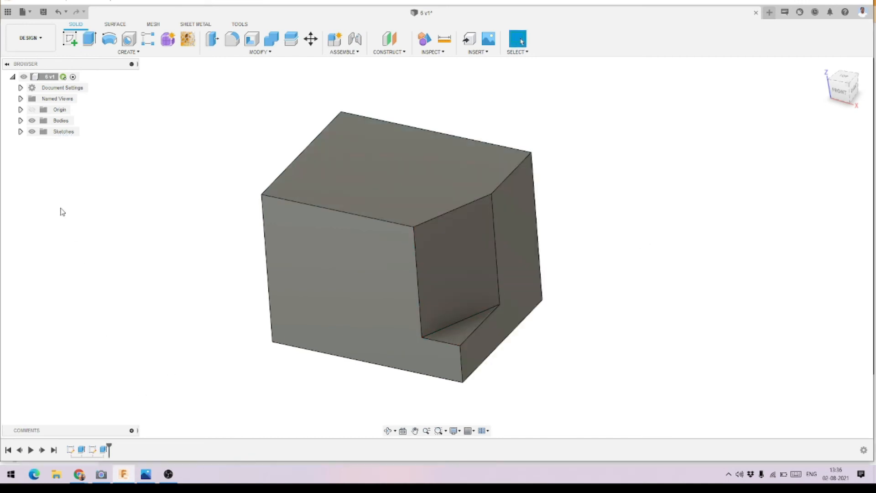
Show Sketch2 again, recheck the reference drawing, and cut the parallelogram beside the corner notch 20 mm deep.
left_click(20, 132)
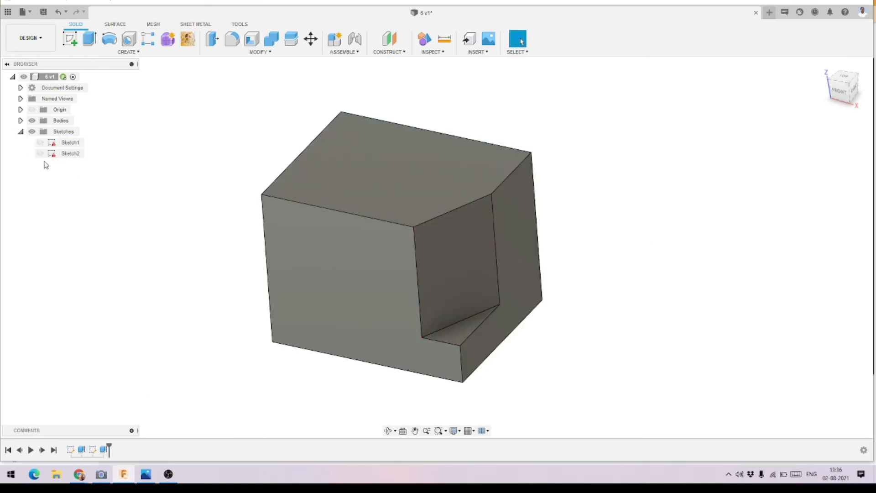
left_click(40, 153)
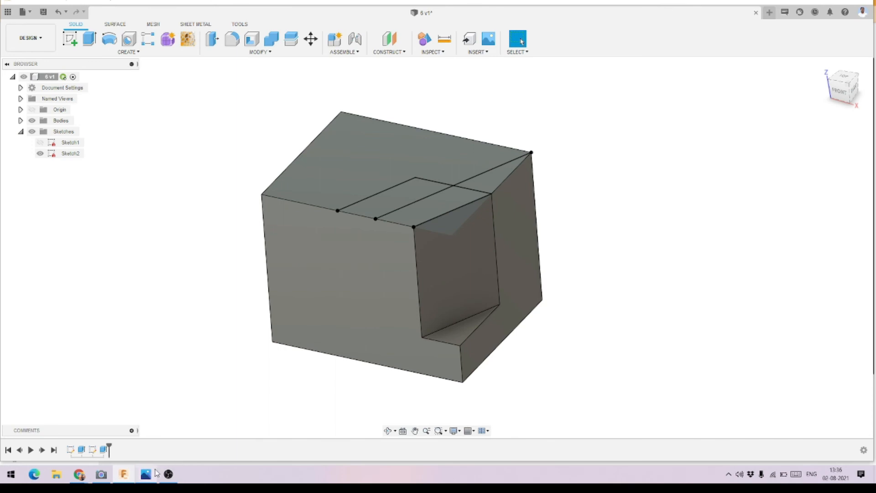
left_click(155, 473)
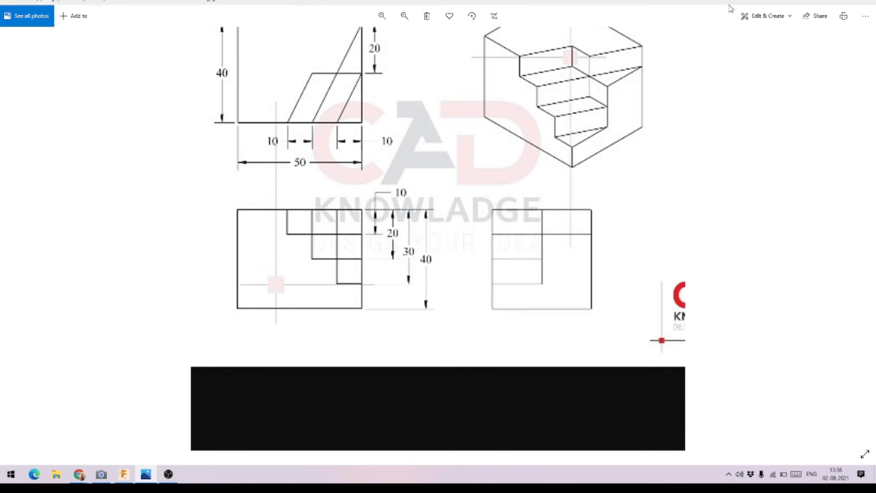
left_click(818, 2)
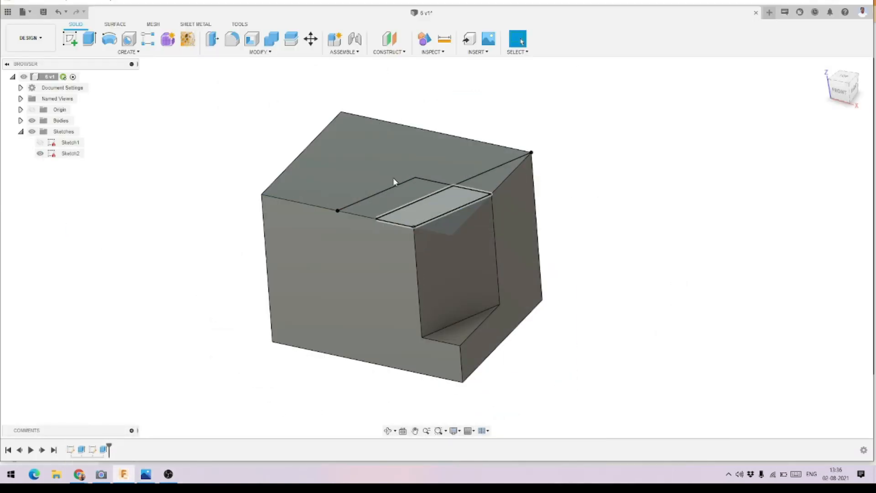
left_click(90, 40)
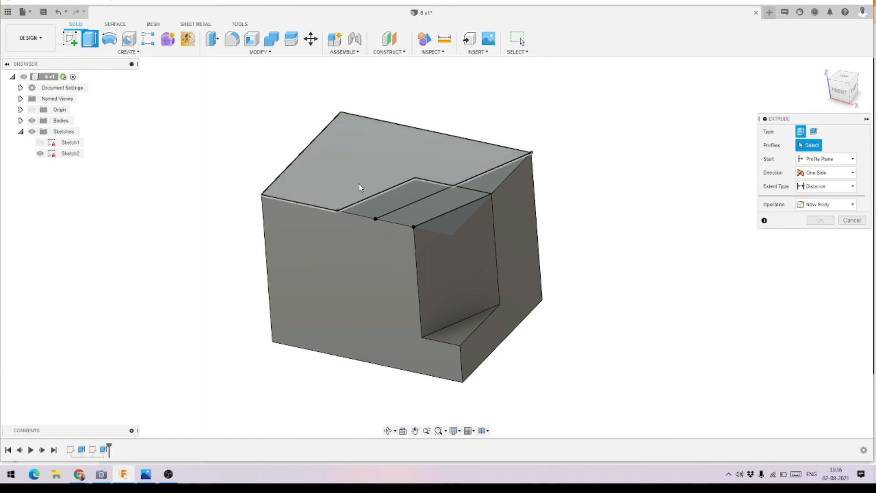
left_click(441, 210)
left_click_drag(431, 197, 437, 264)
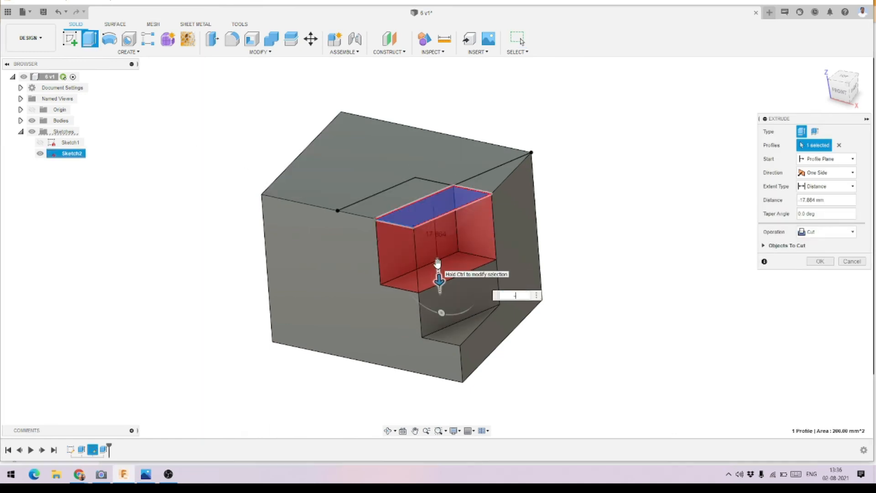
key("Return")
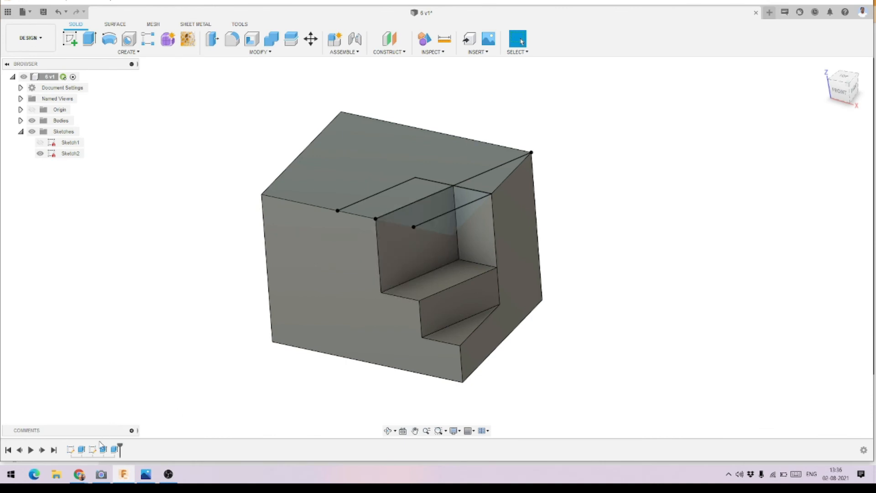
Cut the remaining parallelogram and the rear triangle 10 mm deep as the reference drawing shows, and hide Sketch2.
left_click(146, 474)
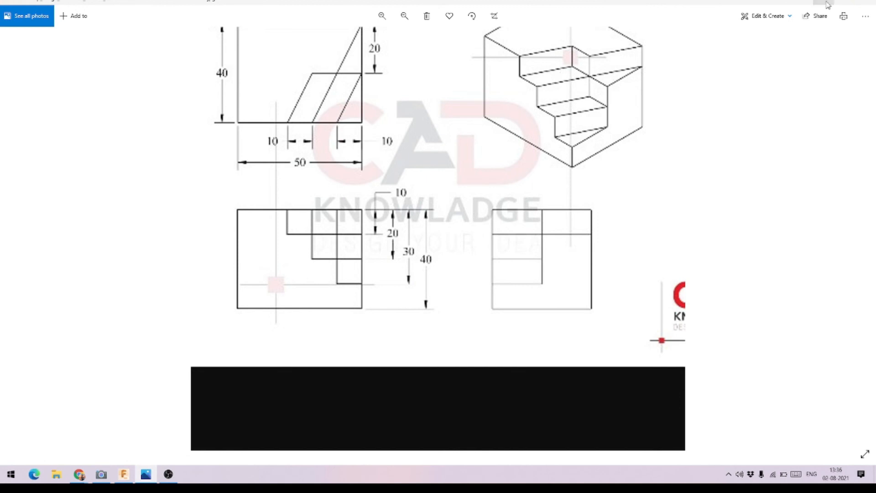
left_click(809, 5)
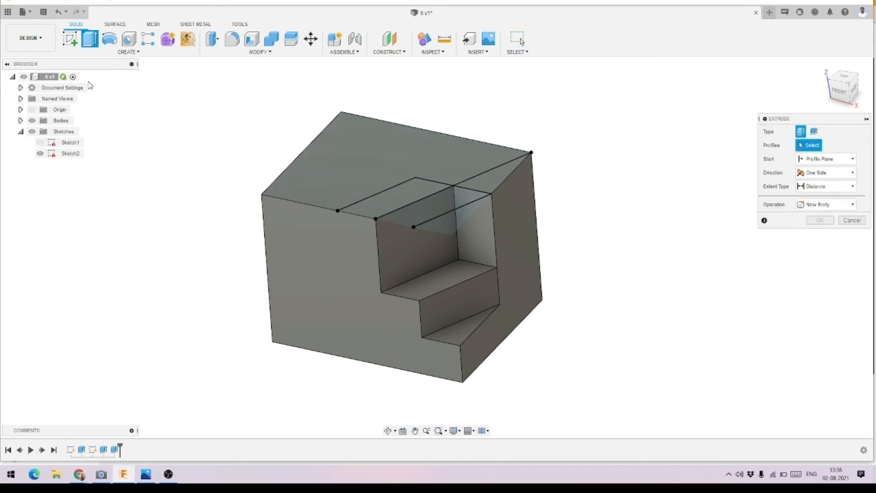
left_click(410, 194)
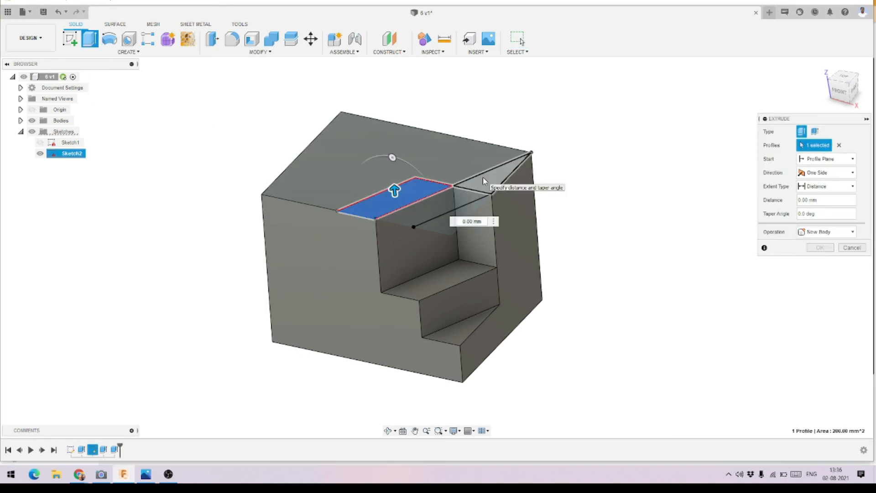
left_click(475, 182)
type("-10")
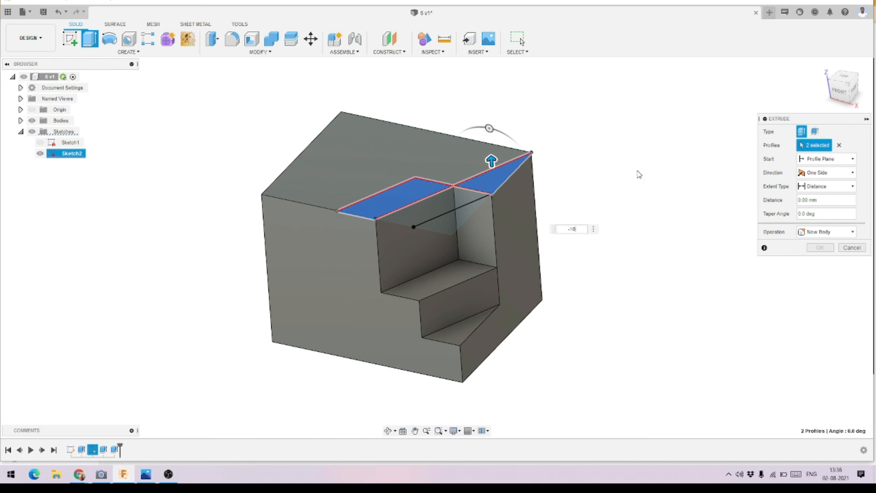
key("Return")
left_click(820, 261)
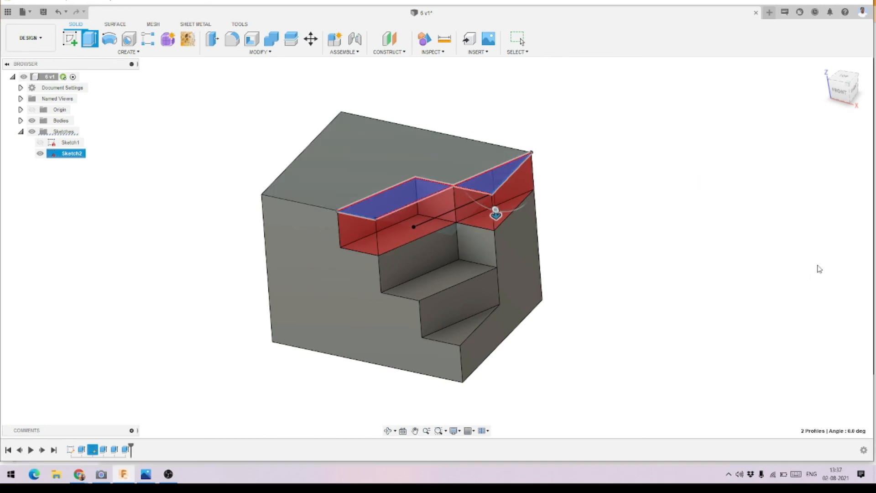
left_click(40, 153)
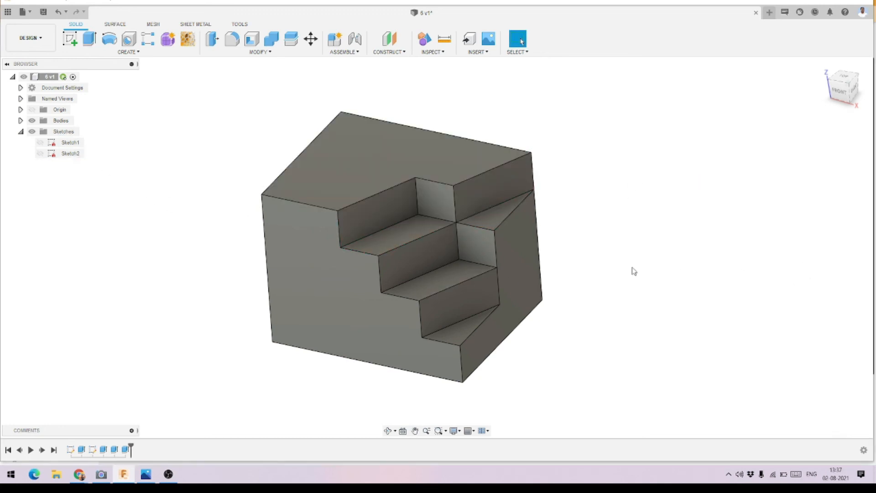
Compare the finished stepped block with the reference drawing in an angled view and the top view.
scroll(518, 319, "down", 3)
mouse_move(518, 318)
middle_mouse_down("shift")
mouse_move(492, 328)
mouse_move(533, 352)
mouse_move(436, 354)
mouse_move(492, 391)
mouse_move(517, 374)
mouse_move(475, 411)
mouse_move(475, 391)
mouse_move(511, 385)
mouse_move(488, 397)
mouse_move(410, 342)
mouse_move(233, 382)
middle_mouse_up("shift")
left_click(147, 475)
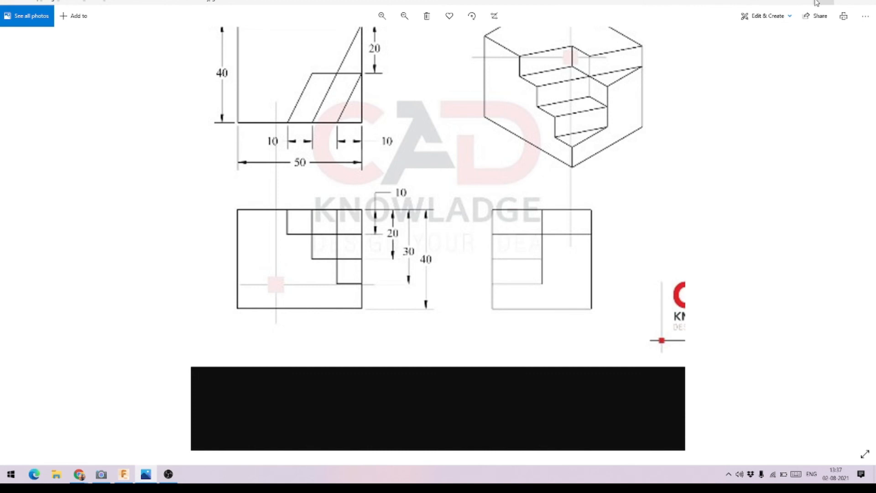
left_click(838, 2)
left_click(845, 80)
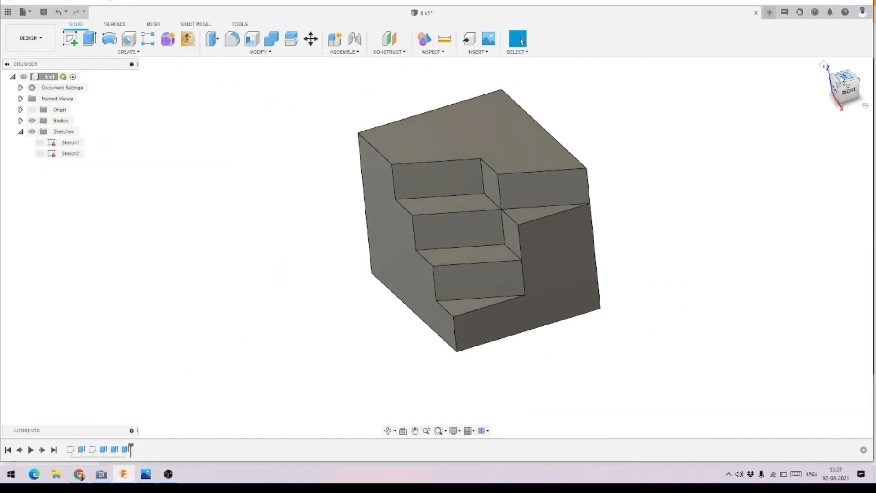
left_click(858, 65)
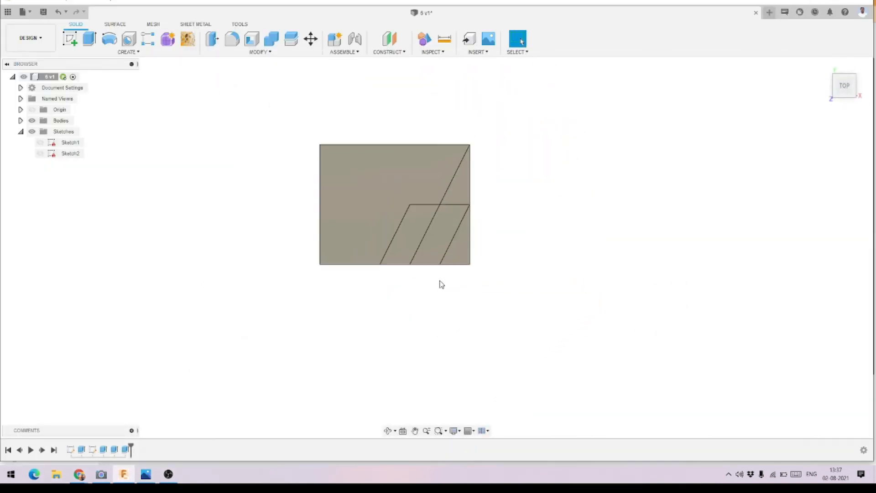
Check the block's top view against the plan view and 10, 20 and 50 mm dimensions in the reference drawing.
left_click(147, 473)
scroll(356, 145, "down", 5)
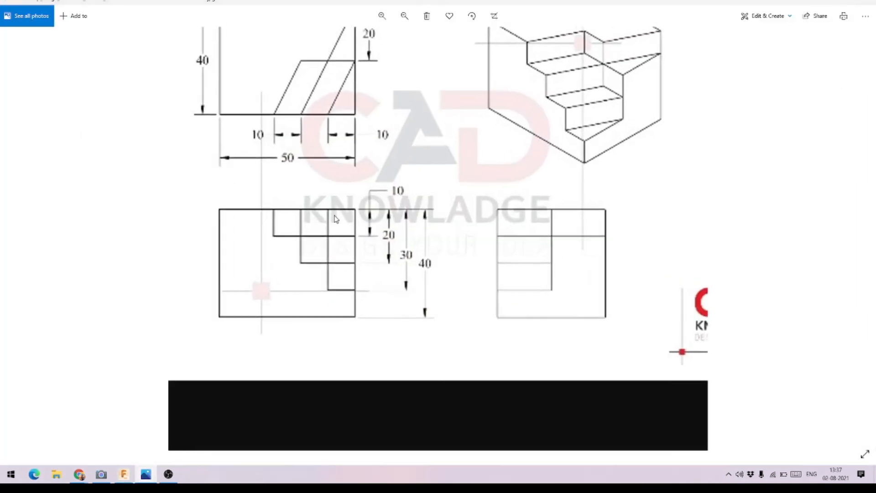
scroll(356, 144, "up", 2)
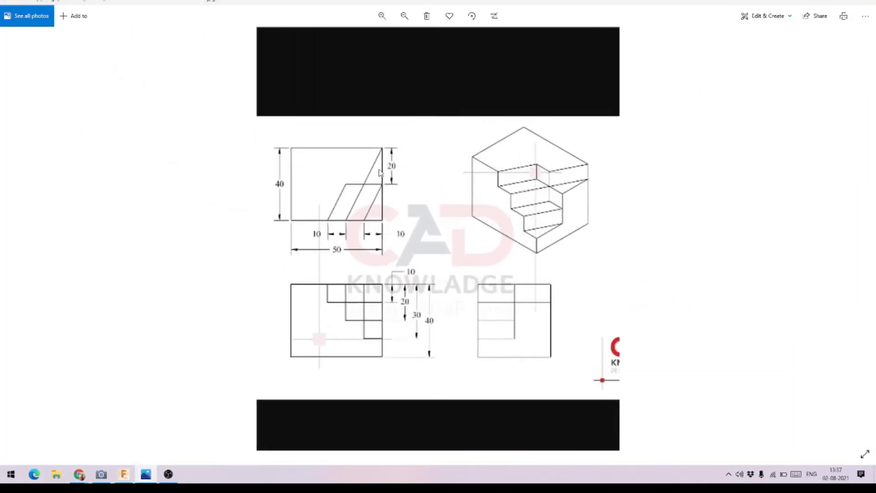
left_click(124, 475)
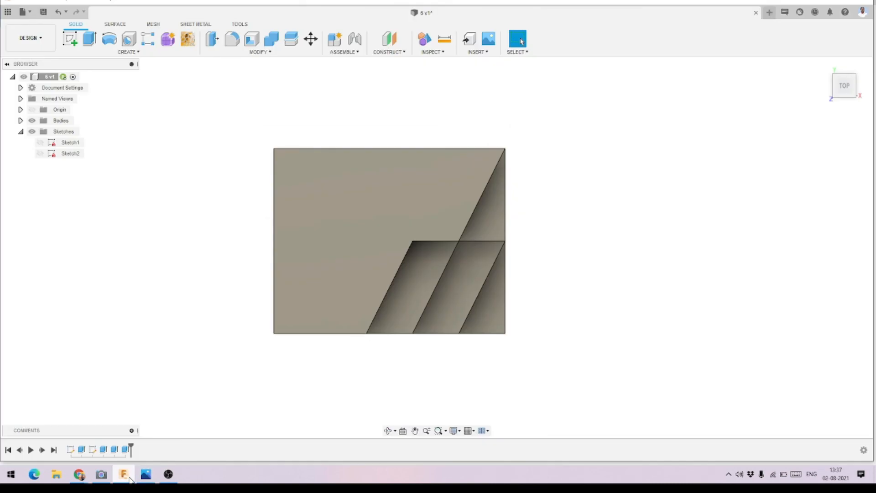
left_click(129, 479)
left_click(129, 478)
left_click(129, 479)
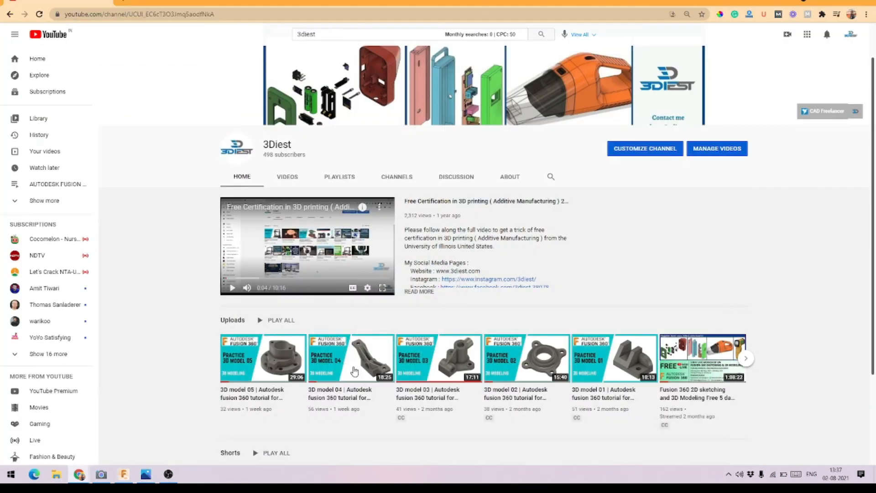
left_click(123, 470)
left_click(122, 467)
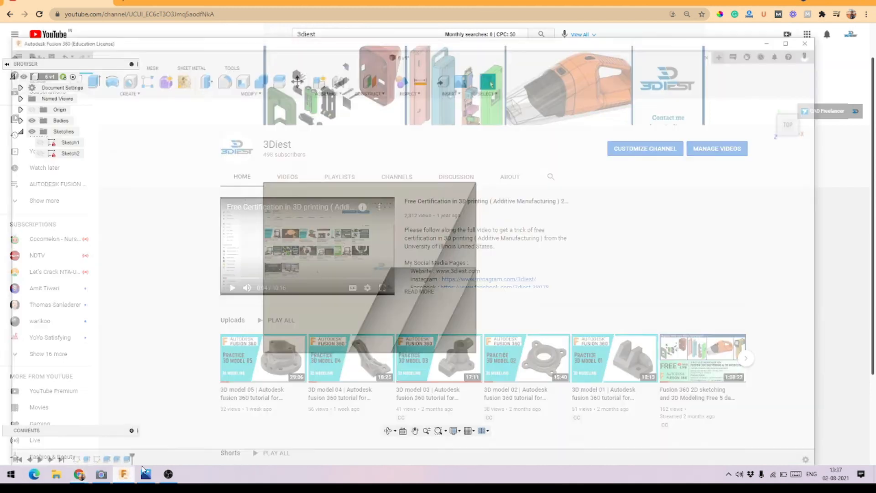
View the block from the front and compare its step profile with the front view in the reference drawing.
left_click(845, 105)
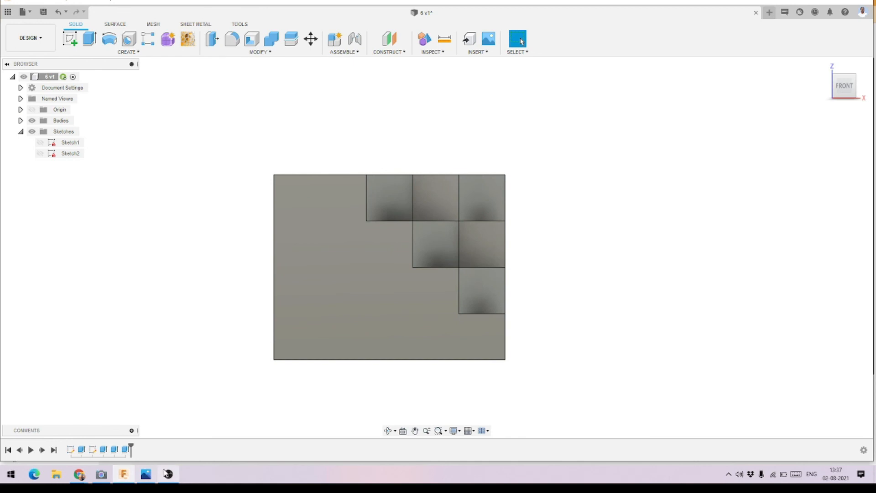
left_click(146, 475)
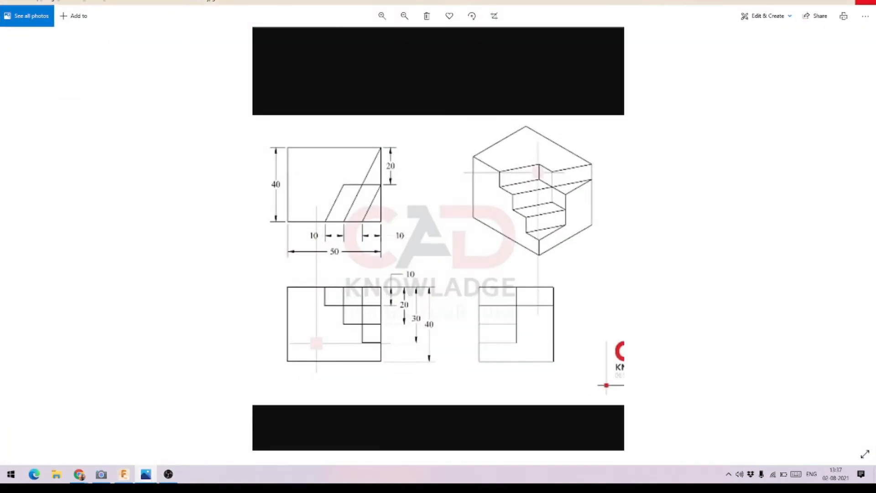
key("alt+Tab")
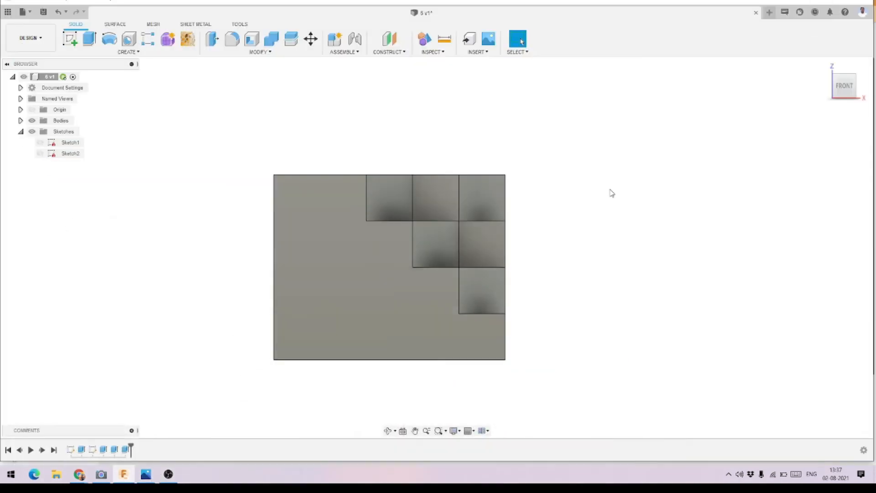
Compare the block's right side view with the reference drawing, and inspect the steps in an angled view.
left_click(859, 90)
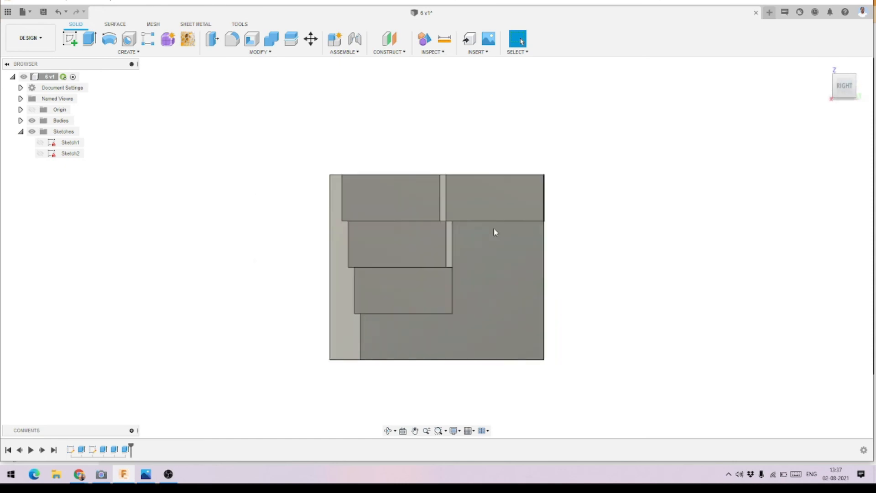
left_click(148, 476)
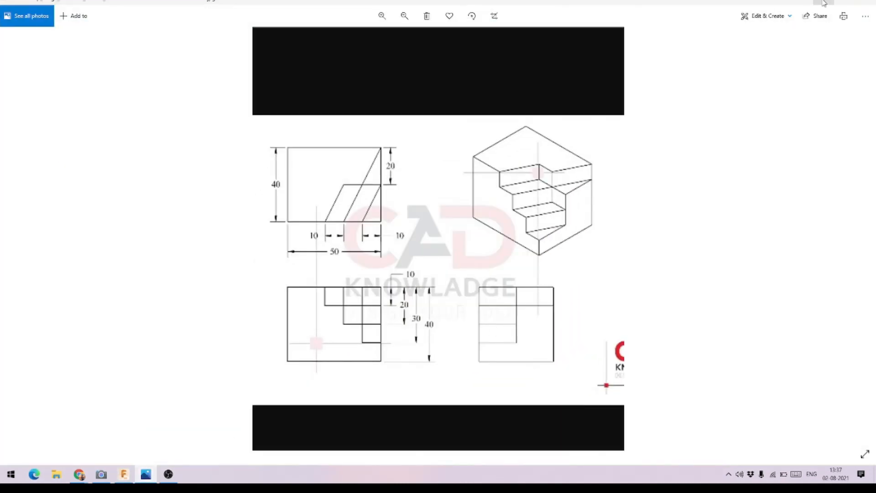
key("alt+Tab")
scroll(377, 255, "up", 3)
middle_click_drag(377, 254, 407, 269, "shift")
scroll(484, 179, "down", 2)
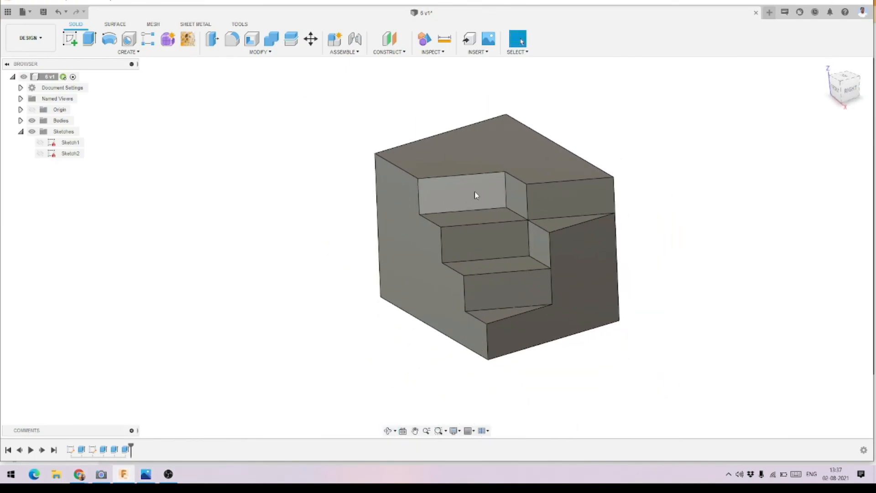